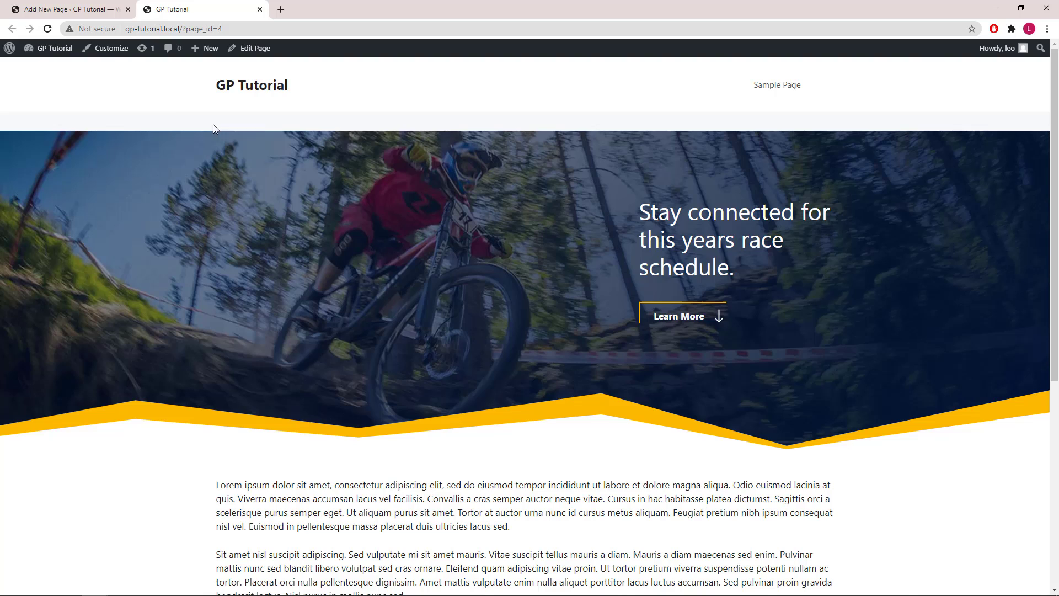
Switch back to the editor tab for the new Hero 14 page
click(67, 9)
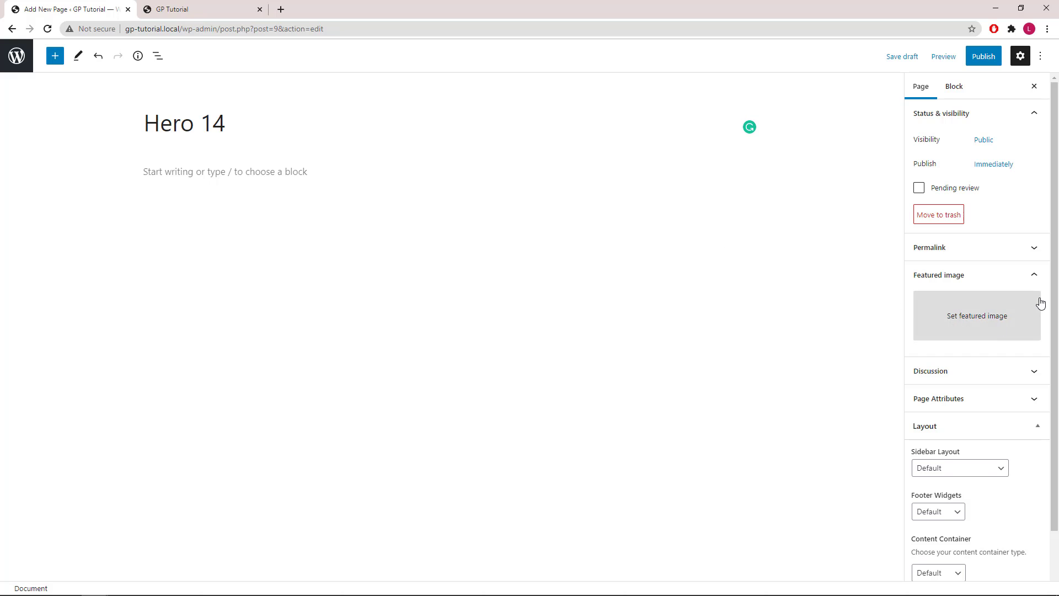
drag(1053, 296, 1052, 352)
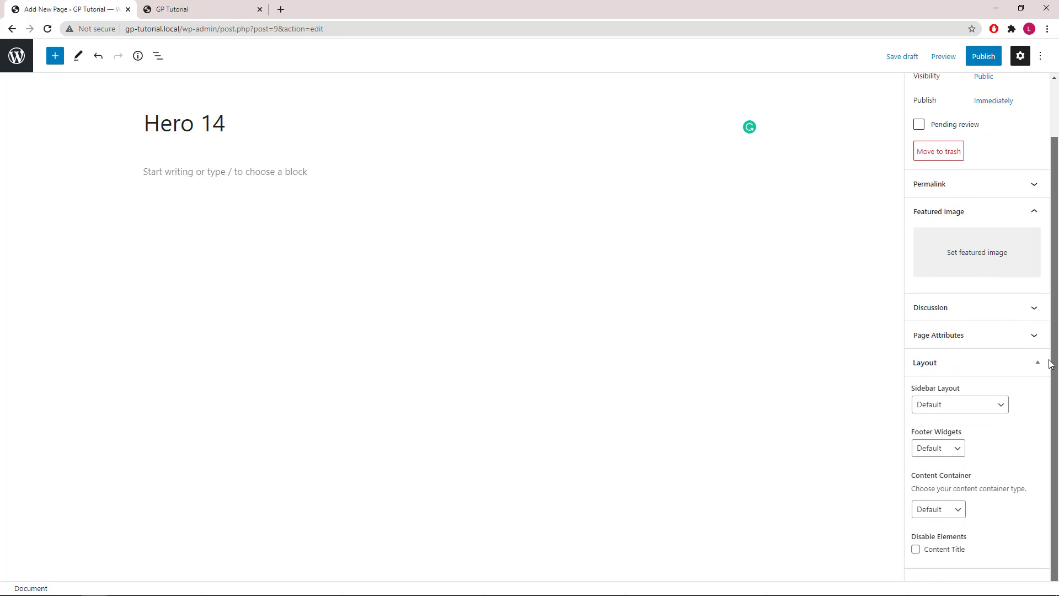
Set the page's Content Container to Full Width and focus the empty first block
click(955, 509)
click(952, 536)
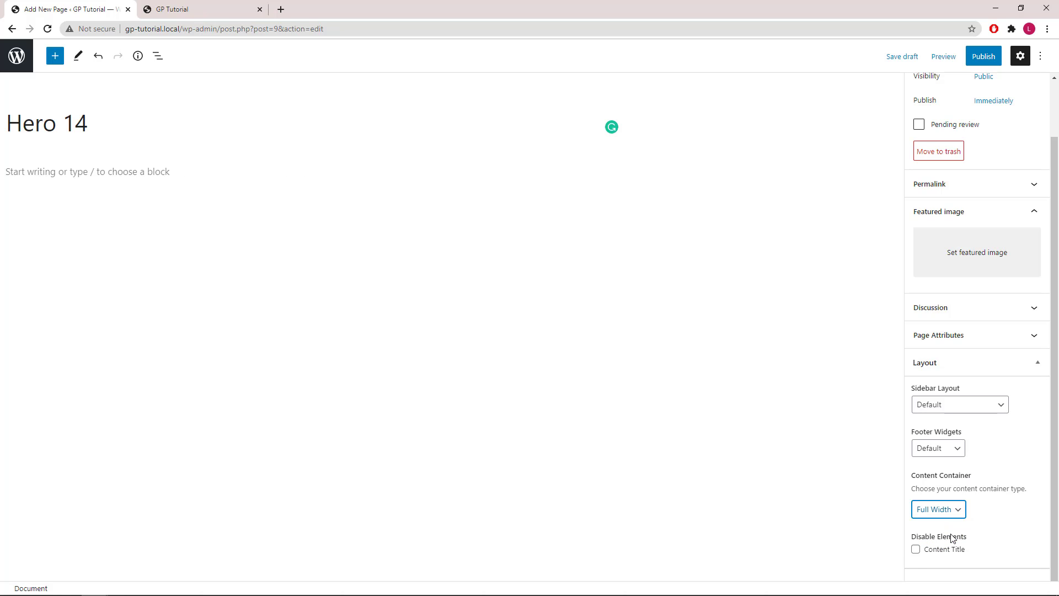
click(423, 174)
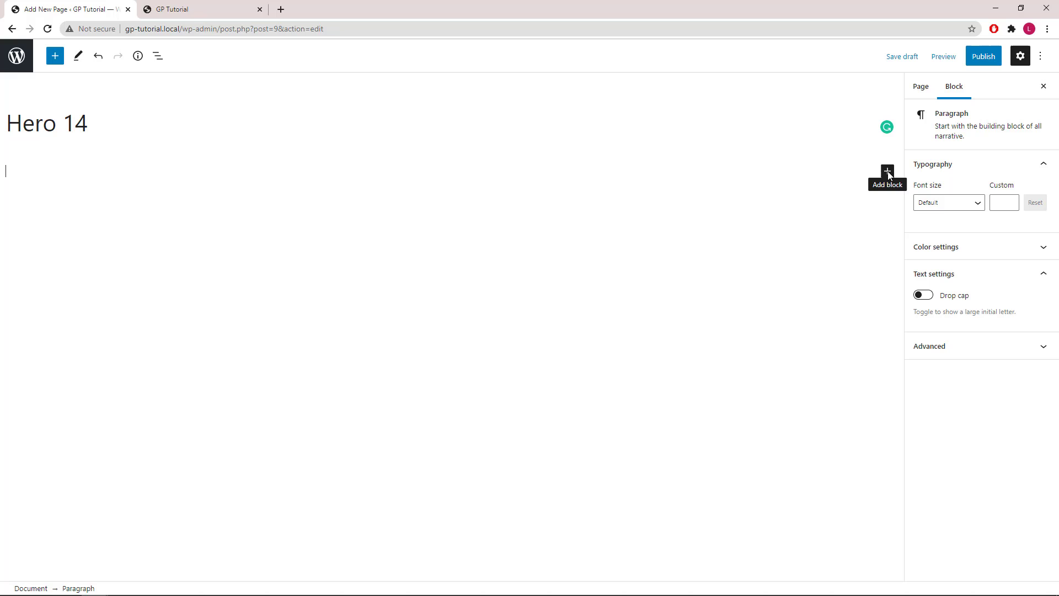
Insert a GenerateBlocks Container block into the page
click(887, 172)
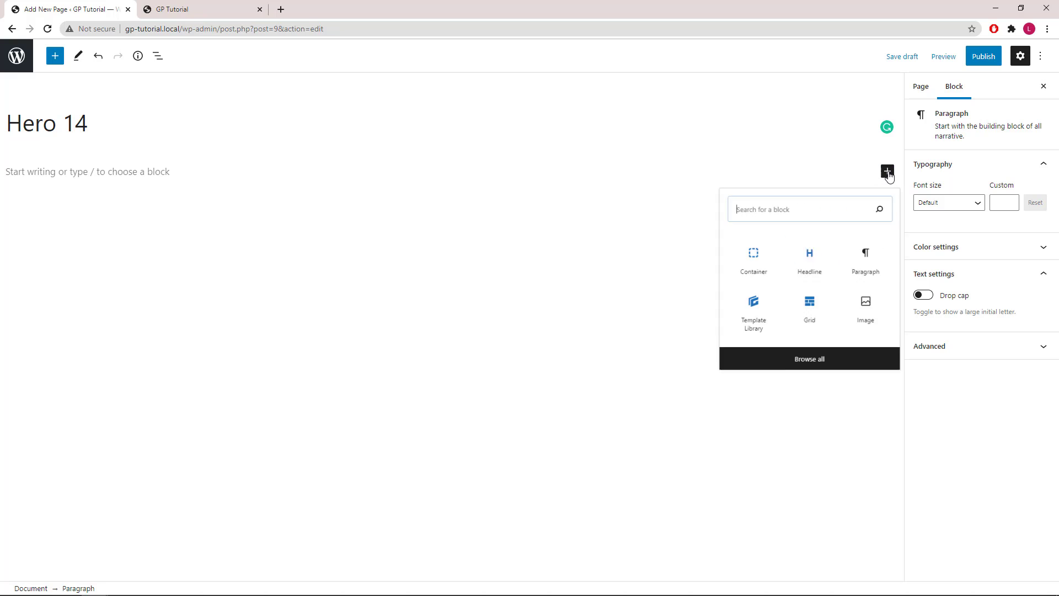
click(752, 277)
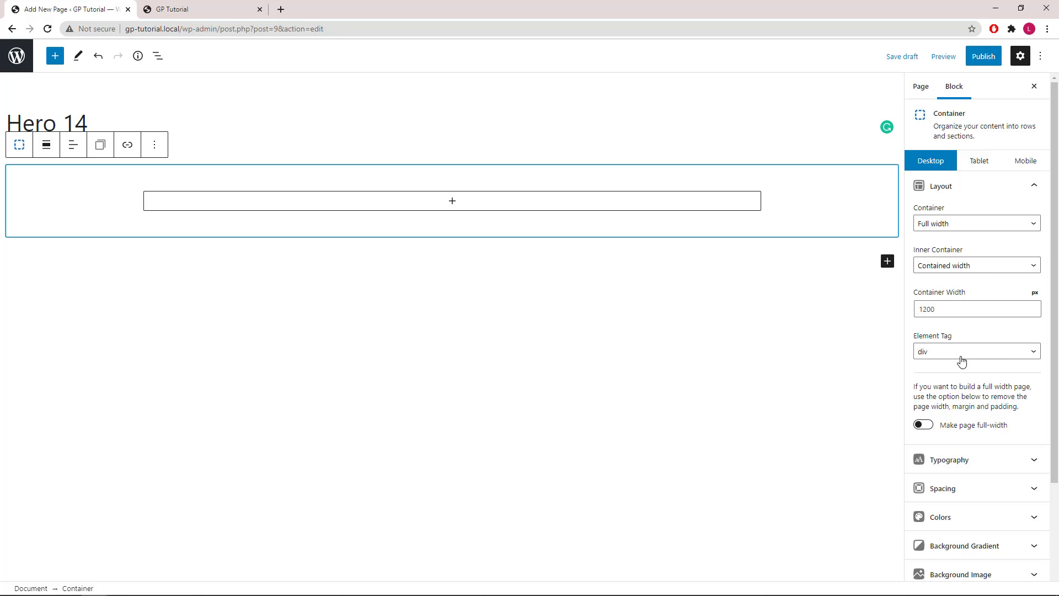
click(1034, 186)
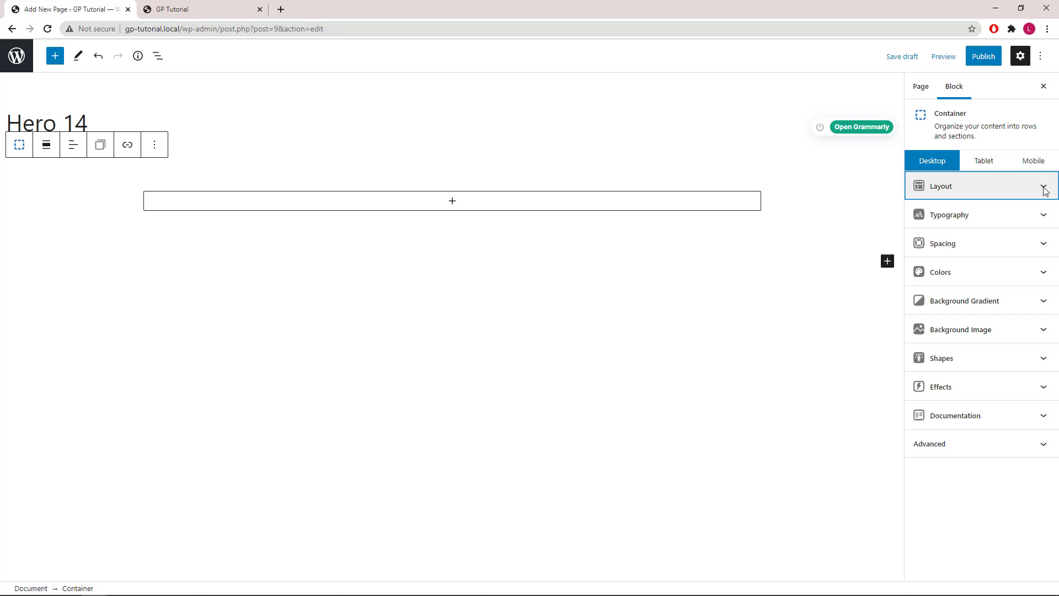
Set the container's padding to 120 px top and 240 px bottom
click(1043, 243)
scroll(1044, 247, down, 1)
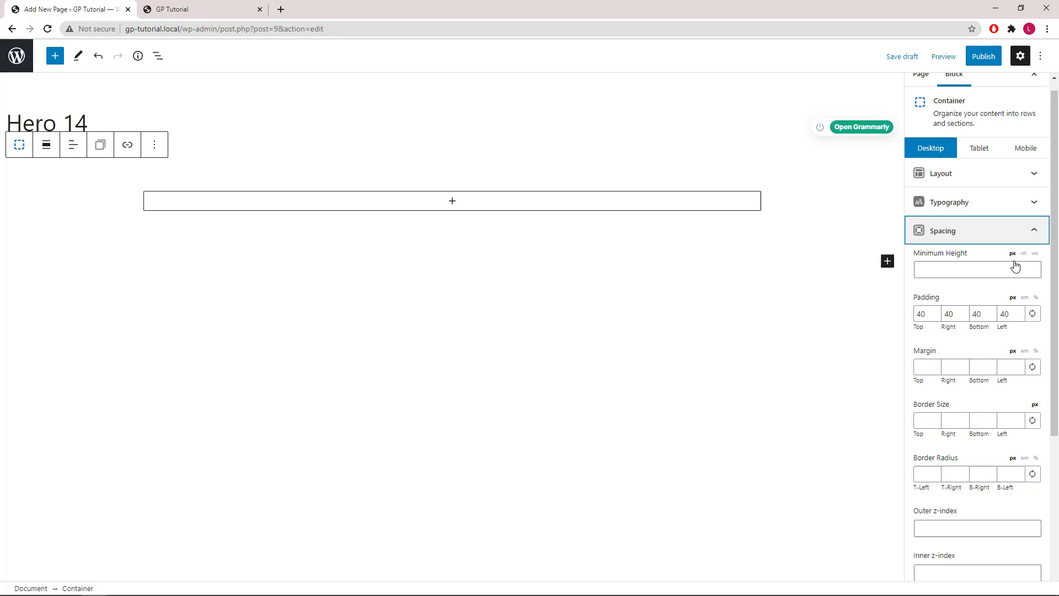
double_click(923, 316)
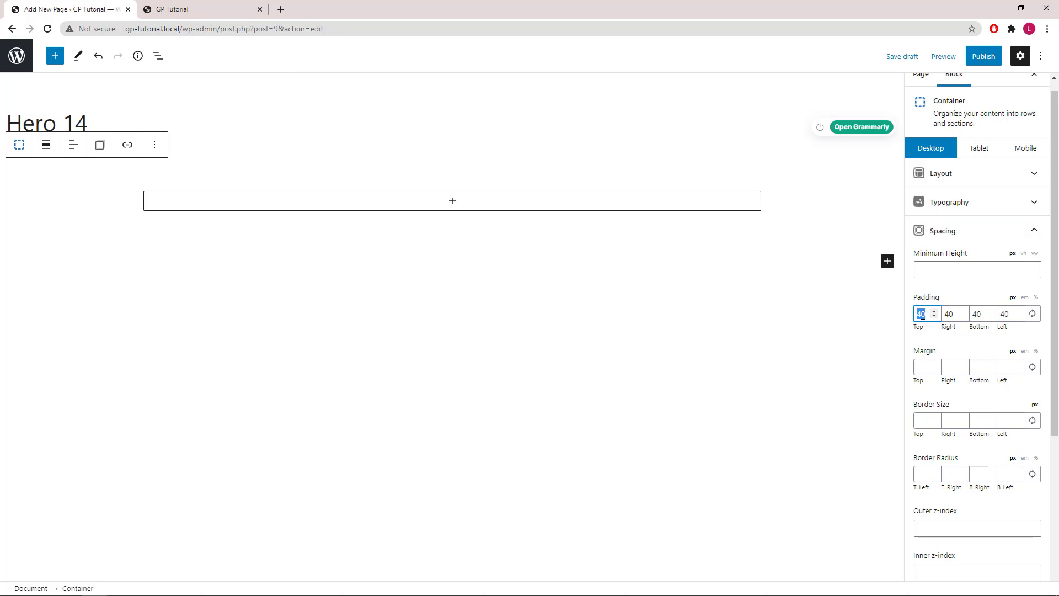
text(120)
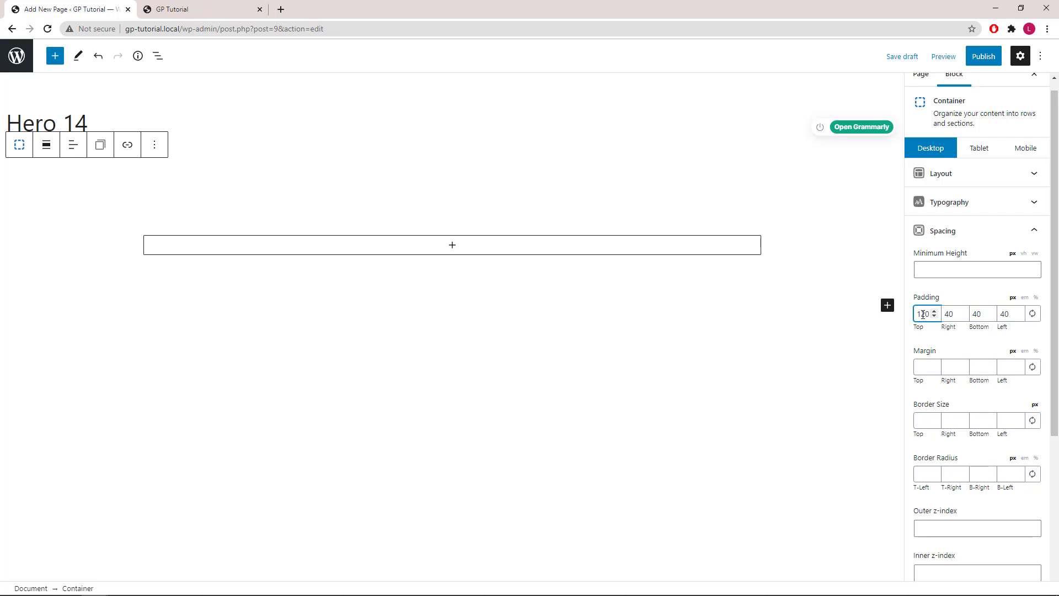
double_click(978, 314)
text(240)
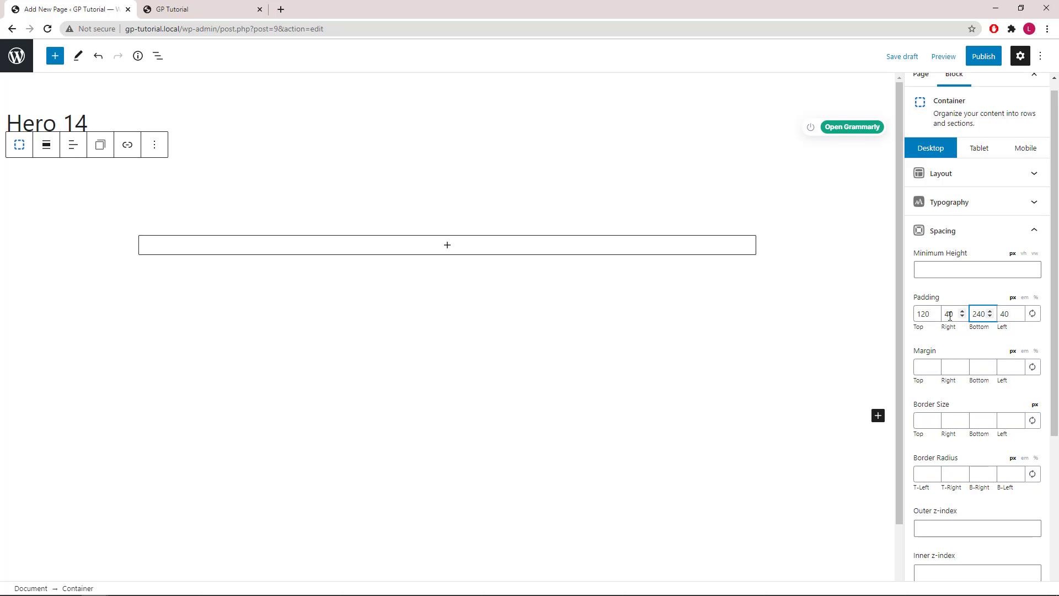
click(1035, 234)
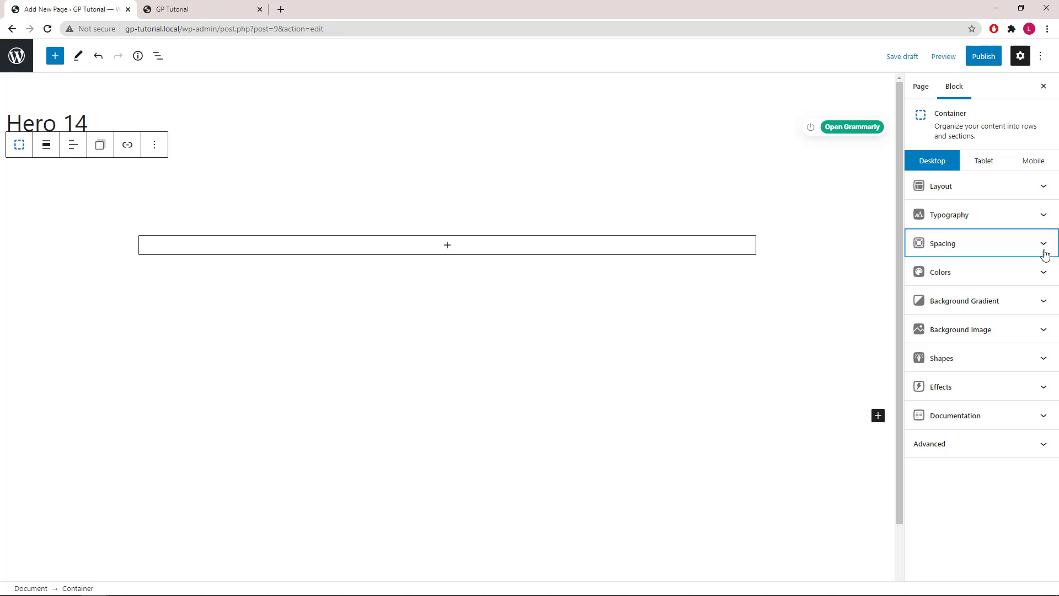
Choose the mountain-bike photo from the media library as the container background
click(1044, 331)
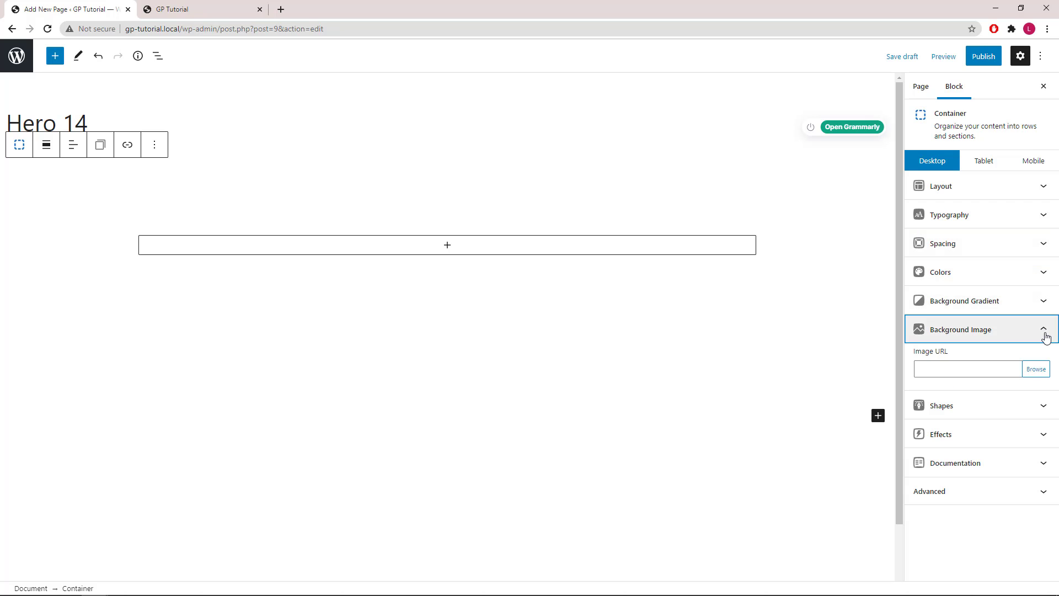
click(1036, 369)
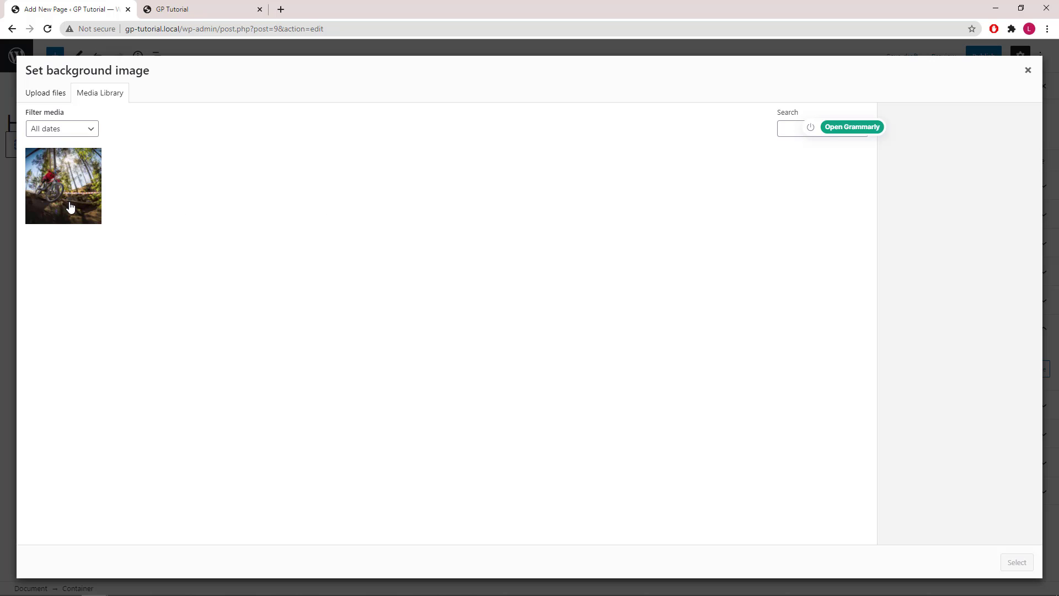
click(70, 207)
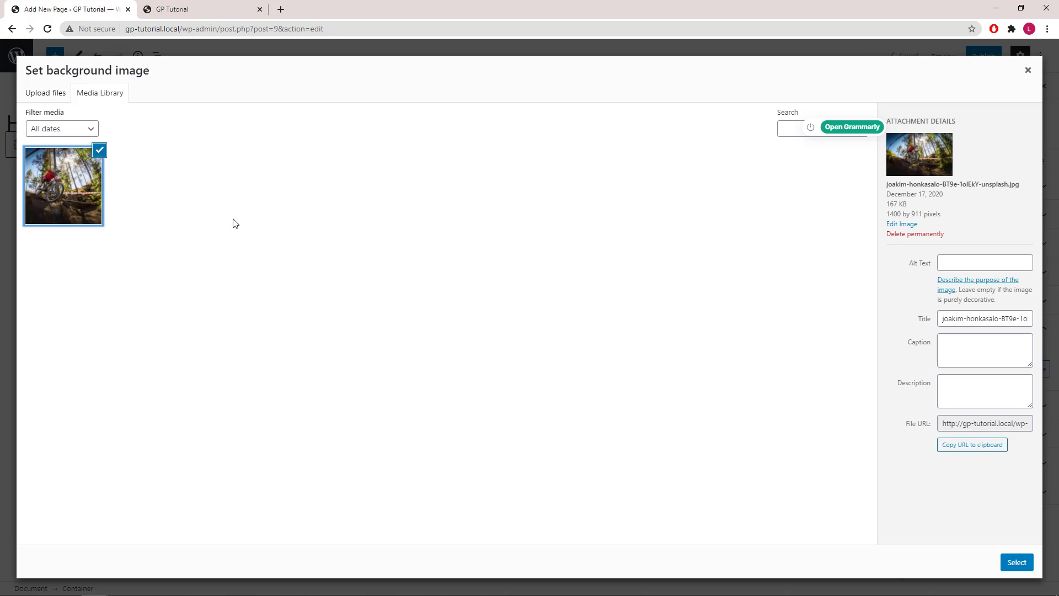
click(1017, 562)
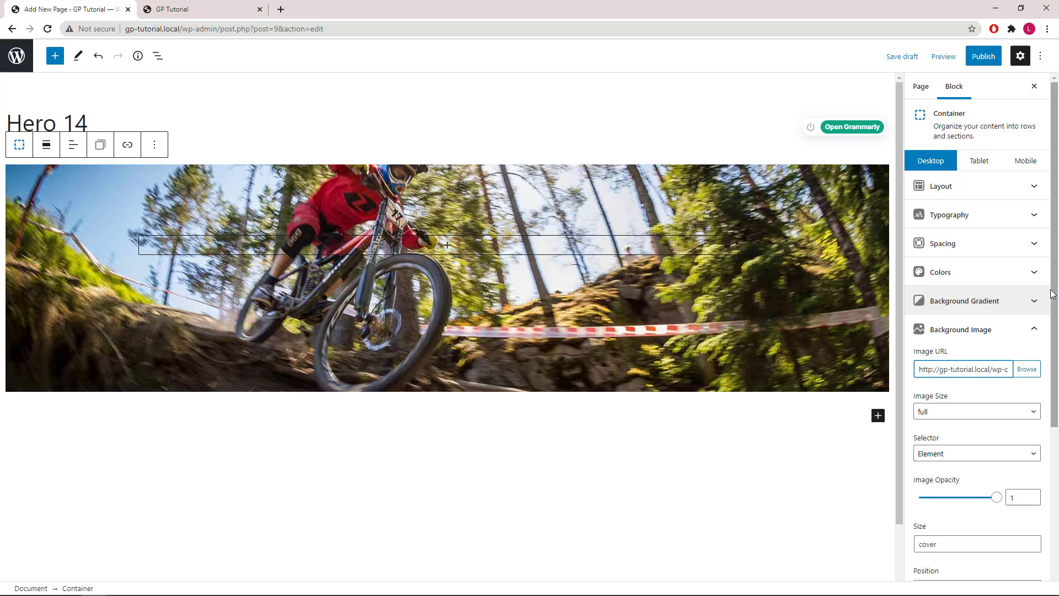
scroll(1022, 332, down, 4)
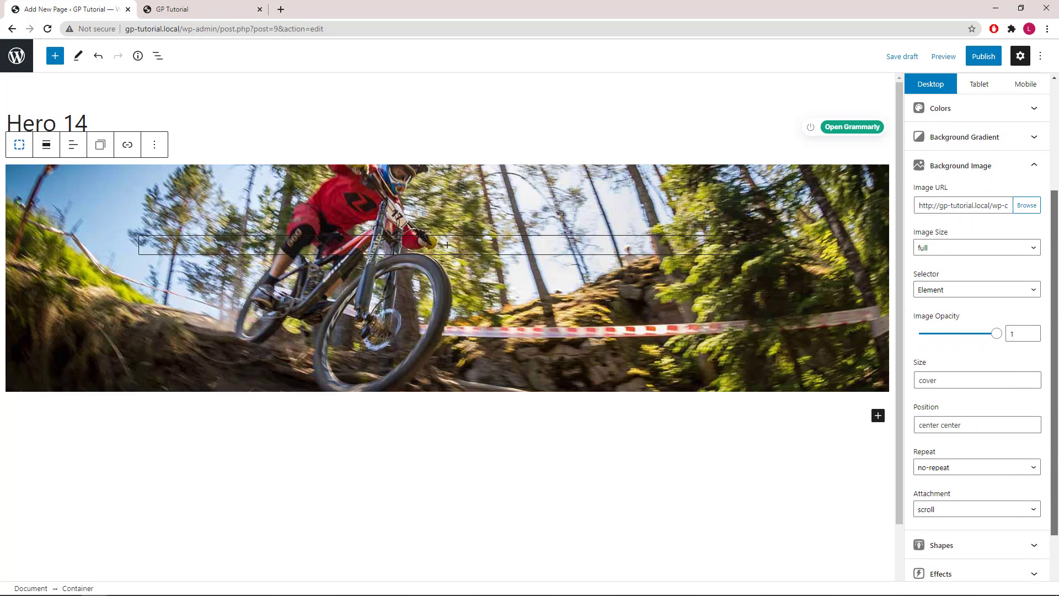
Apply the background as a pseudo element positioned left center
click(941, 290)
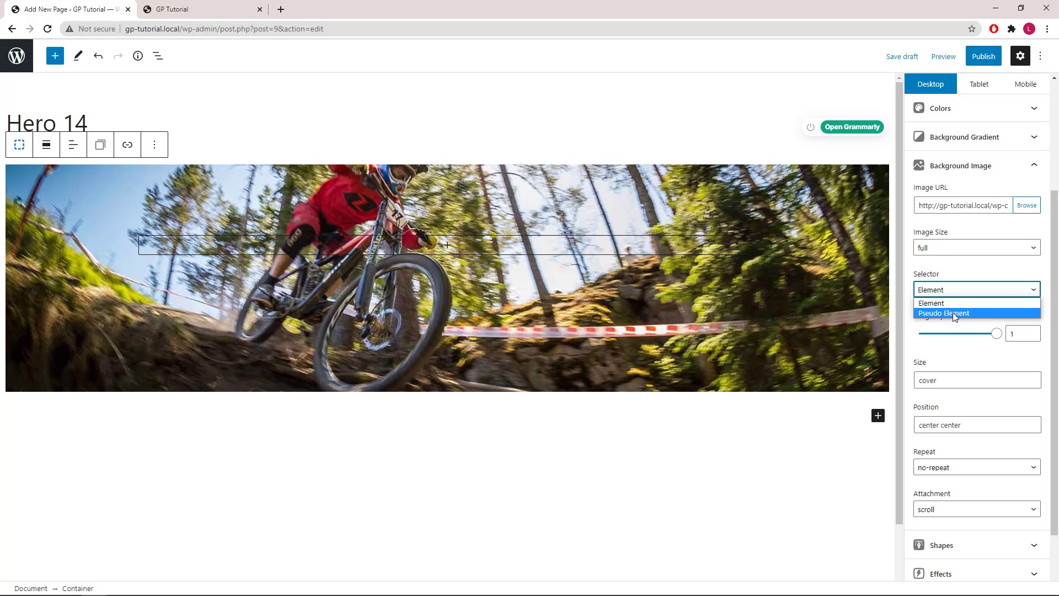
click(952, 312)
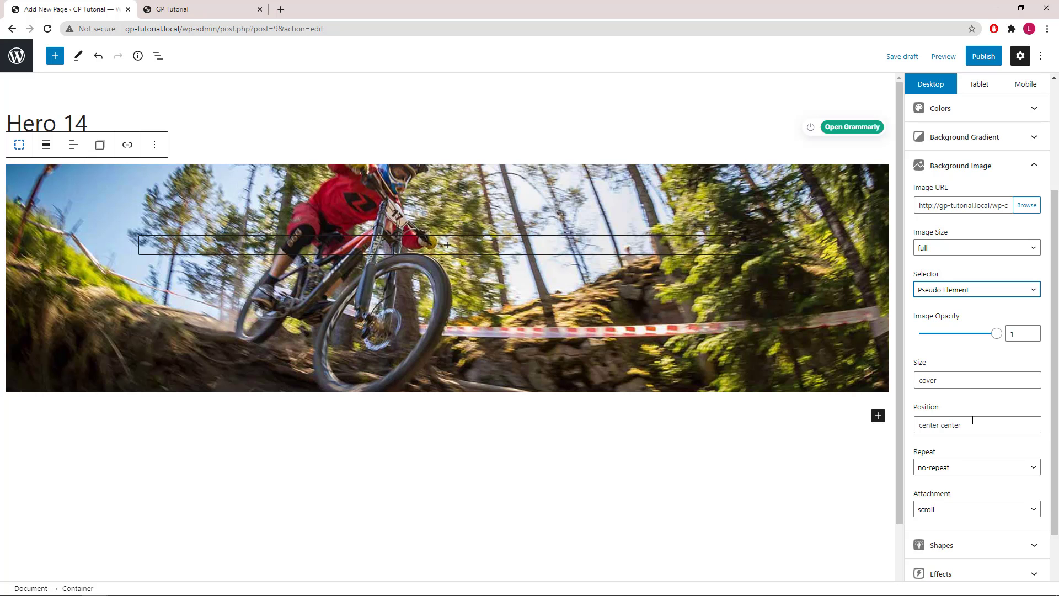
drag(976, 425, 916, 426)
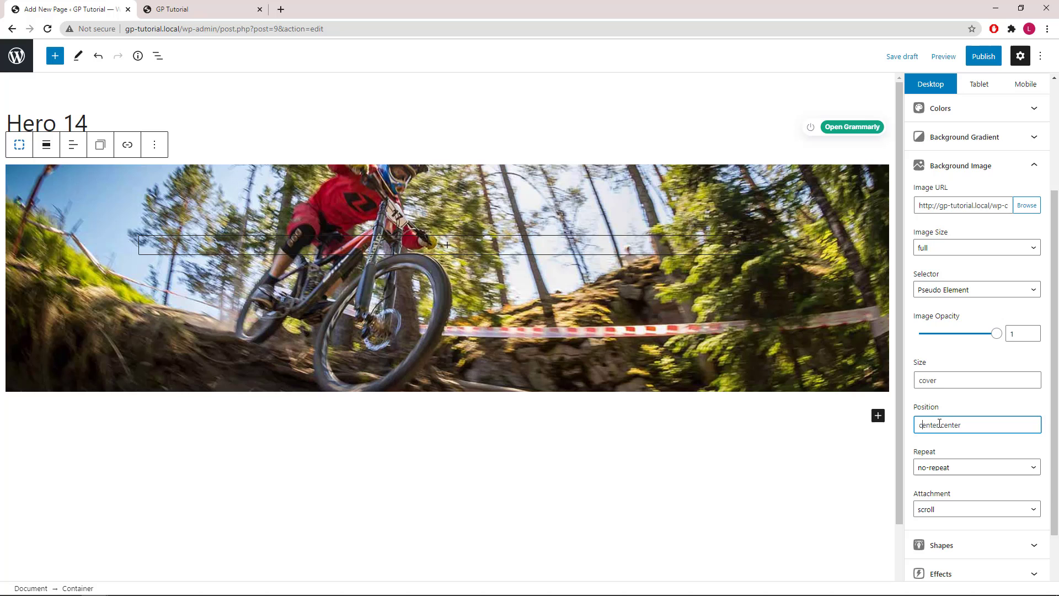
double_click(920, 424)
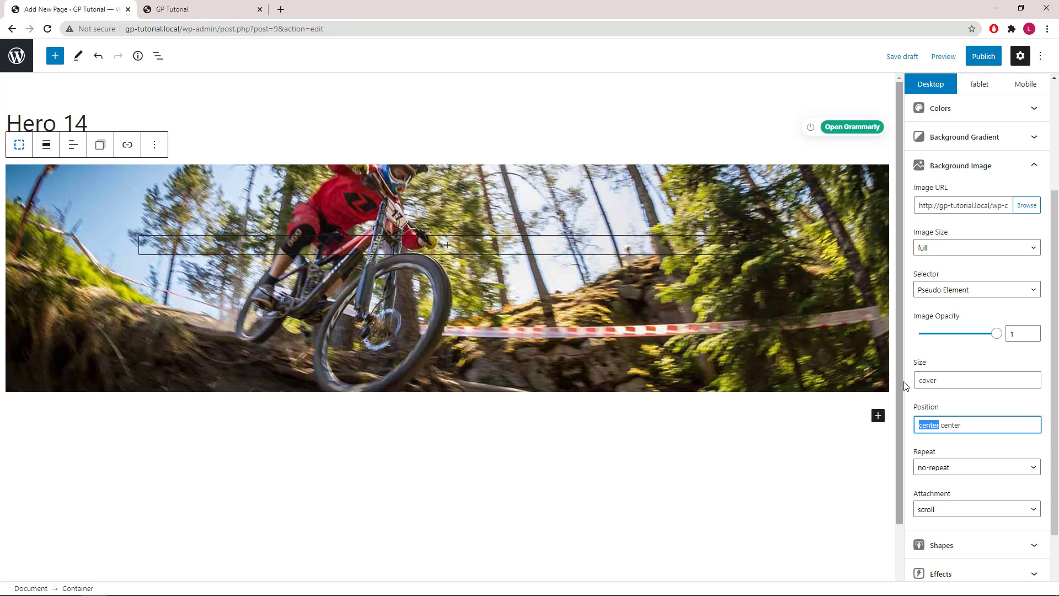
text(left)
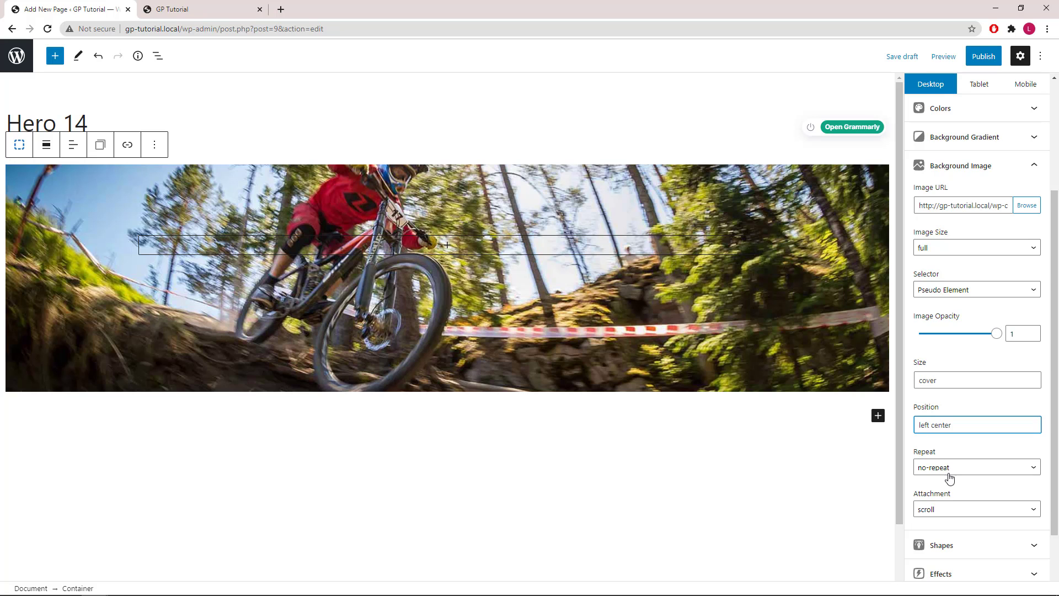
click(1055, 472)
drag(1055, 470, 1055, 248)
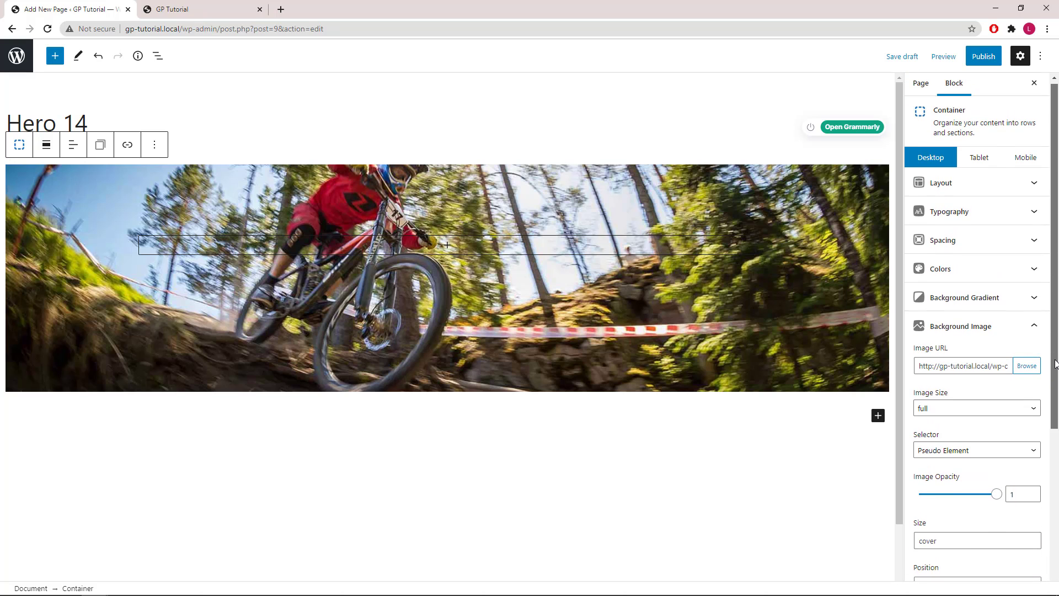
click(1033, 331)
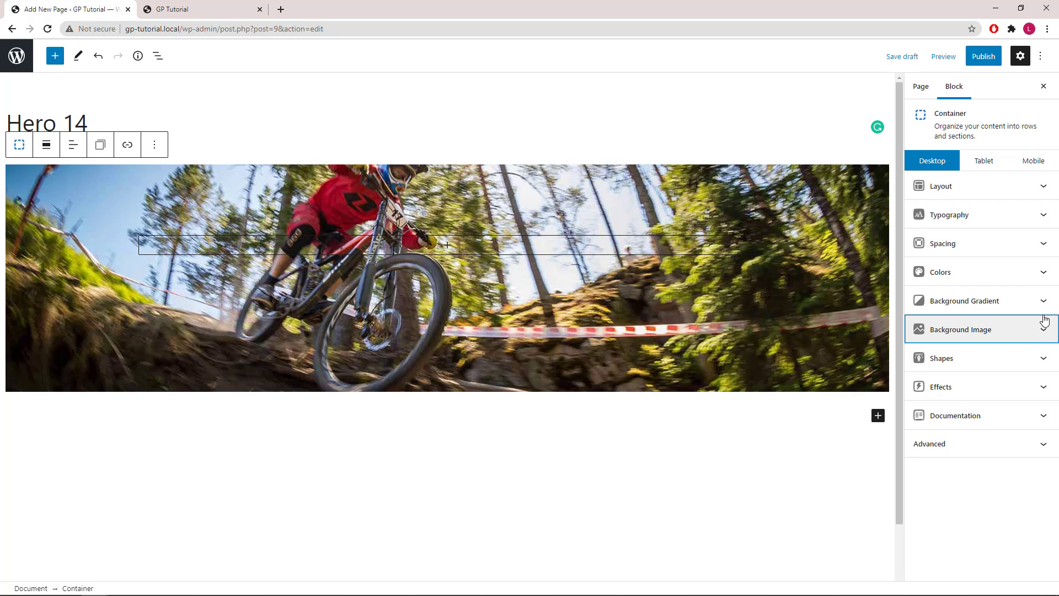
Enable a gradient overlay on the container and replace its direction value
click(1044, 306)
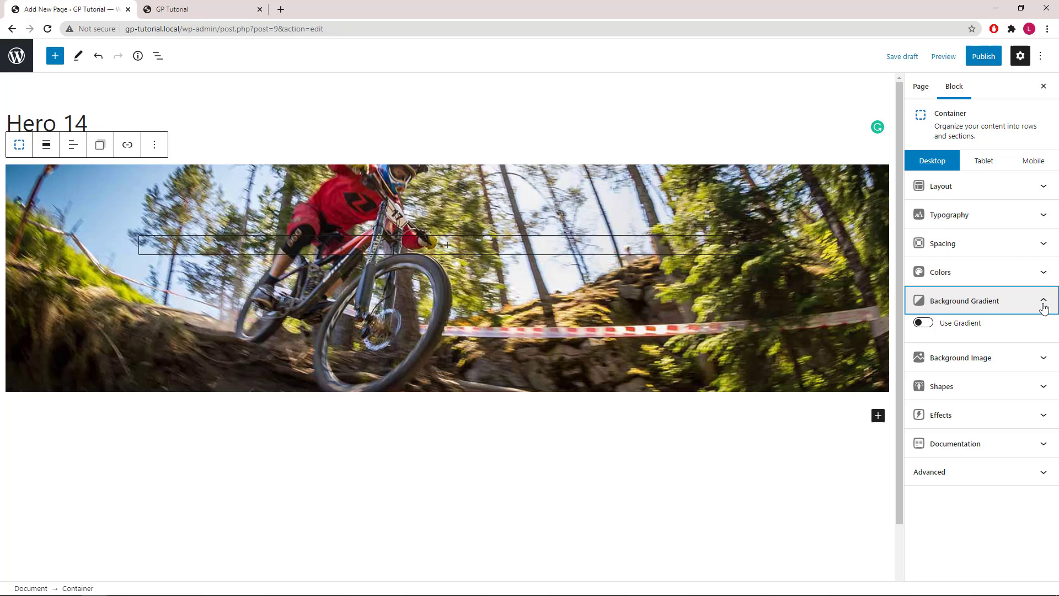
click(923, 324)
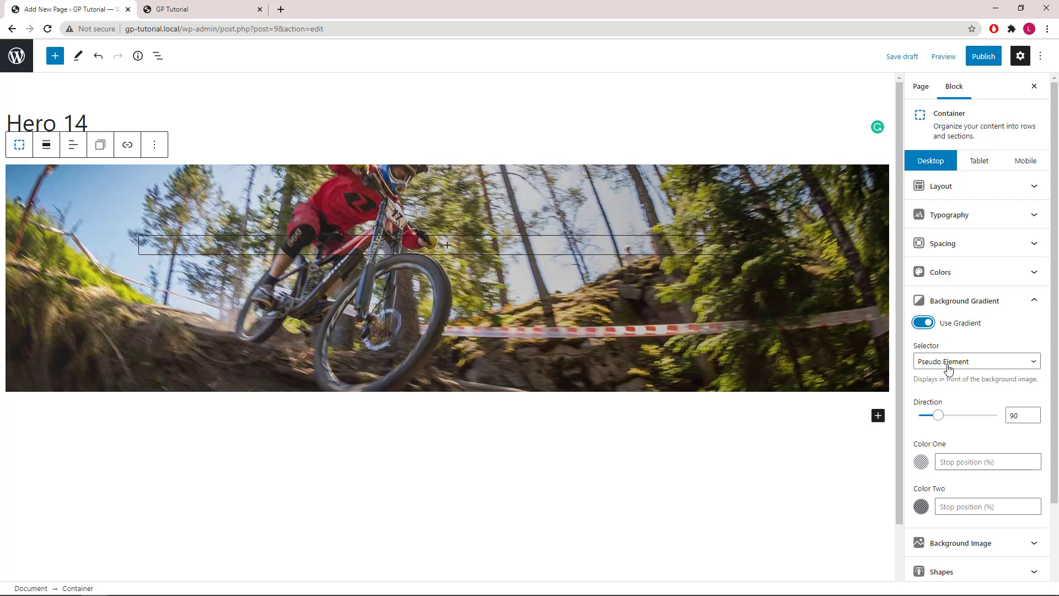
mouse_move(1021, 416)
double_click(1013, 416)
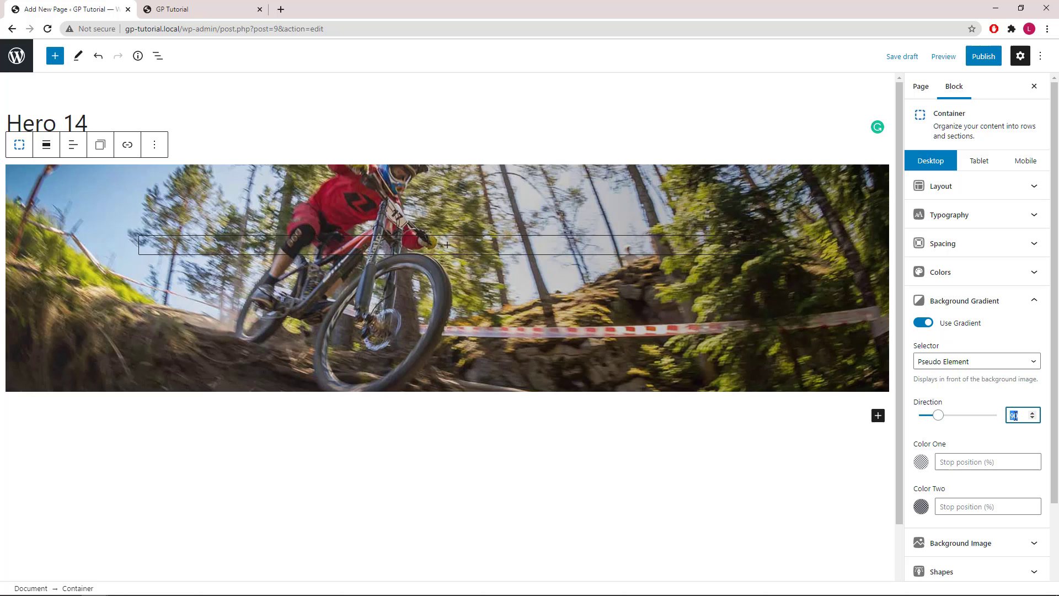
text(135)
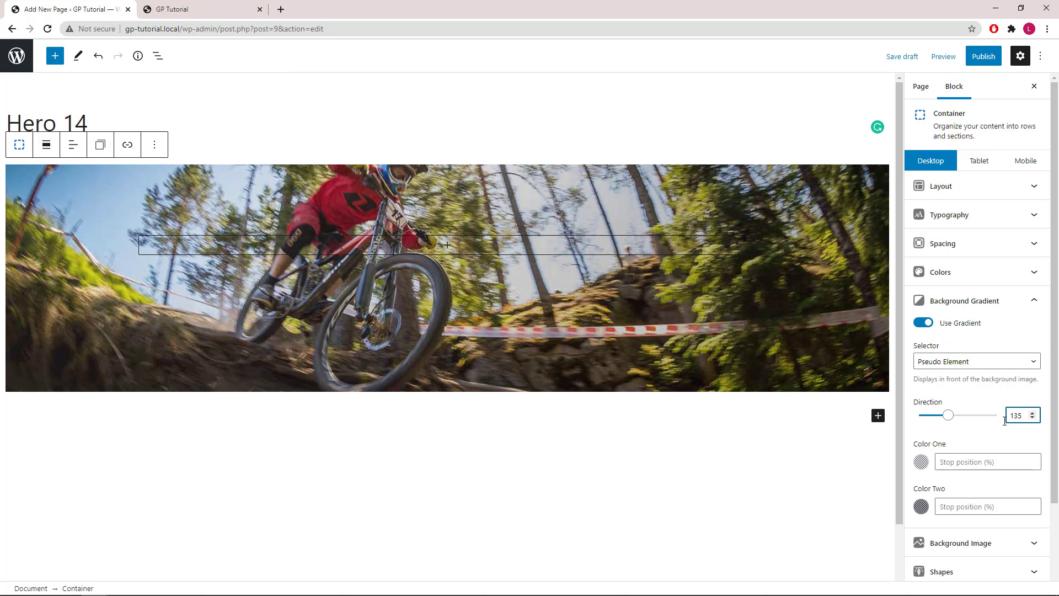
Make the gradient's first colour #011535 at 0.4 opacity
click(921, 462)
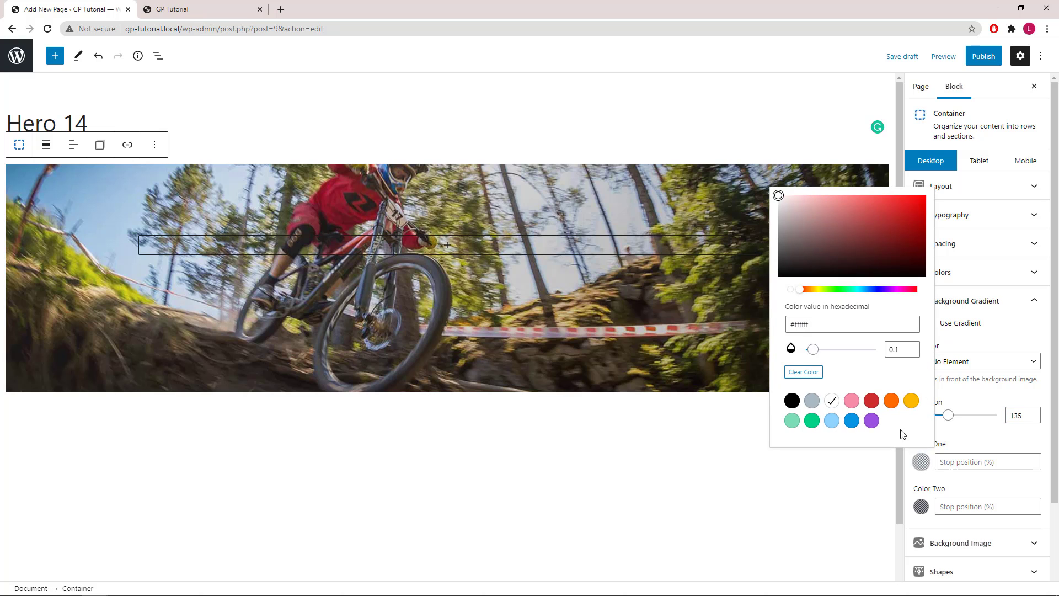
double_click(801, 324)
right_click(801, 324)
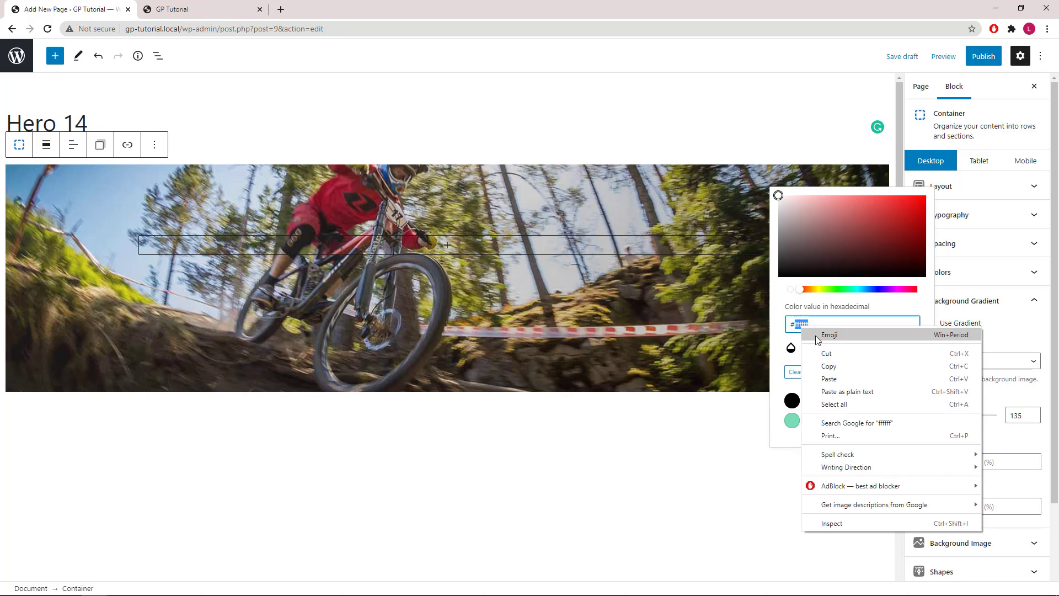
click(831, 379)
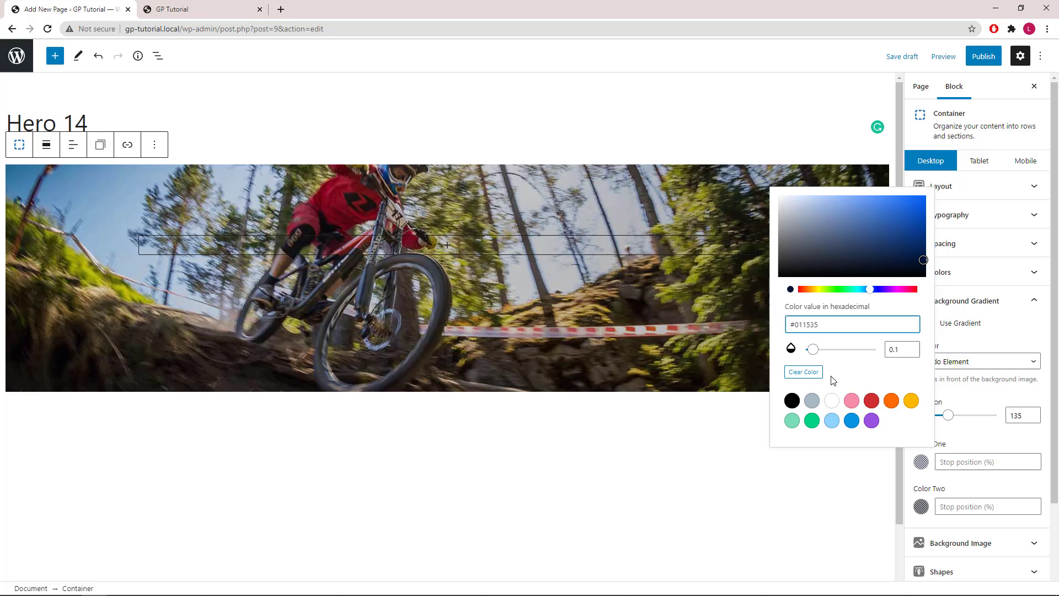
click(896, 350)
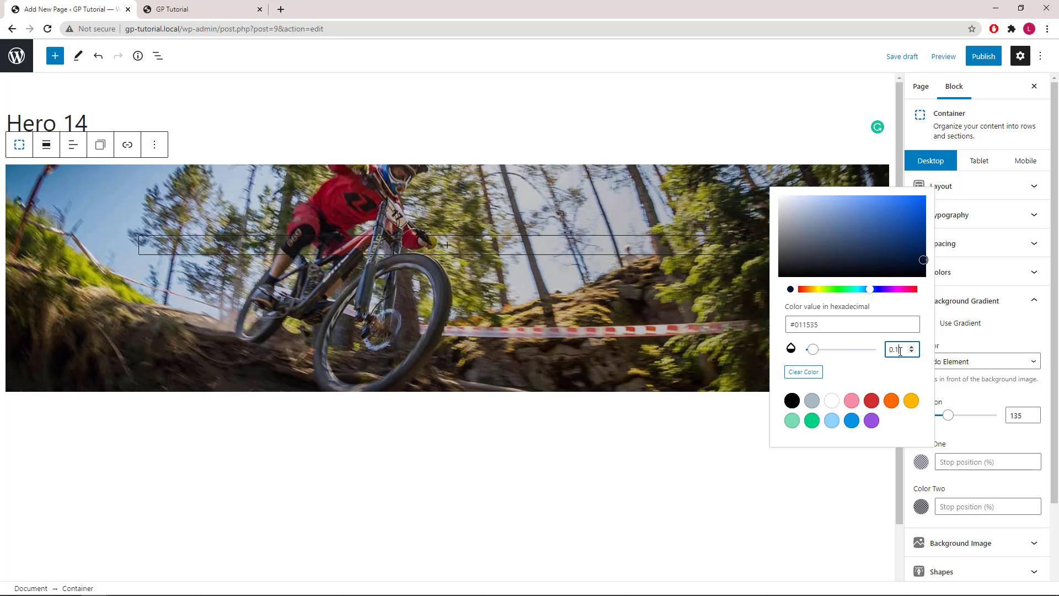
key(BackSpace)
text(4)
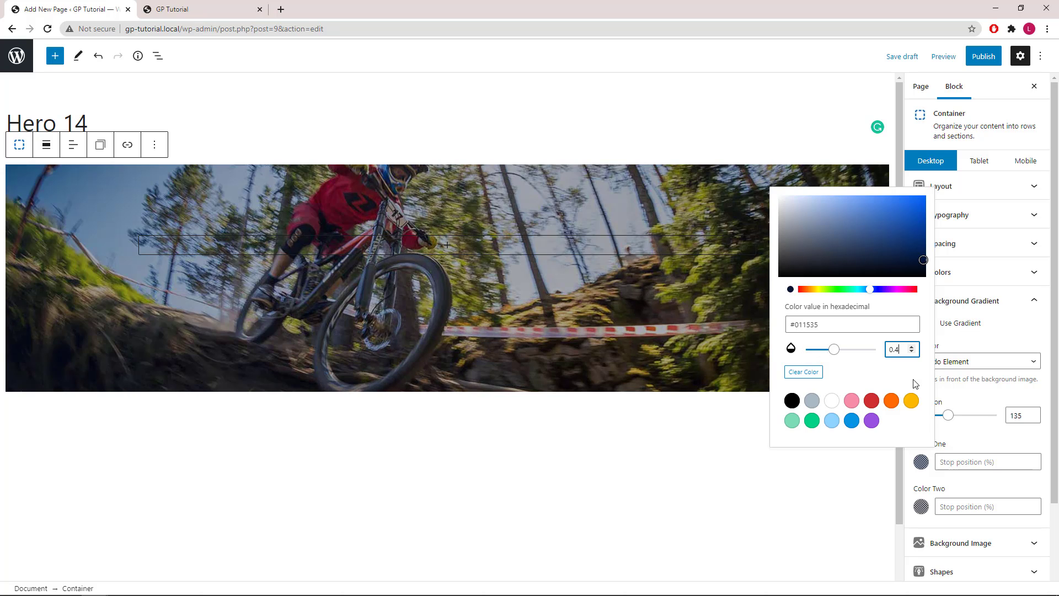
Make the gradient's second colour #011535 at full opacity
click(922, 507)
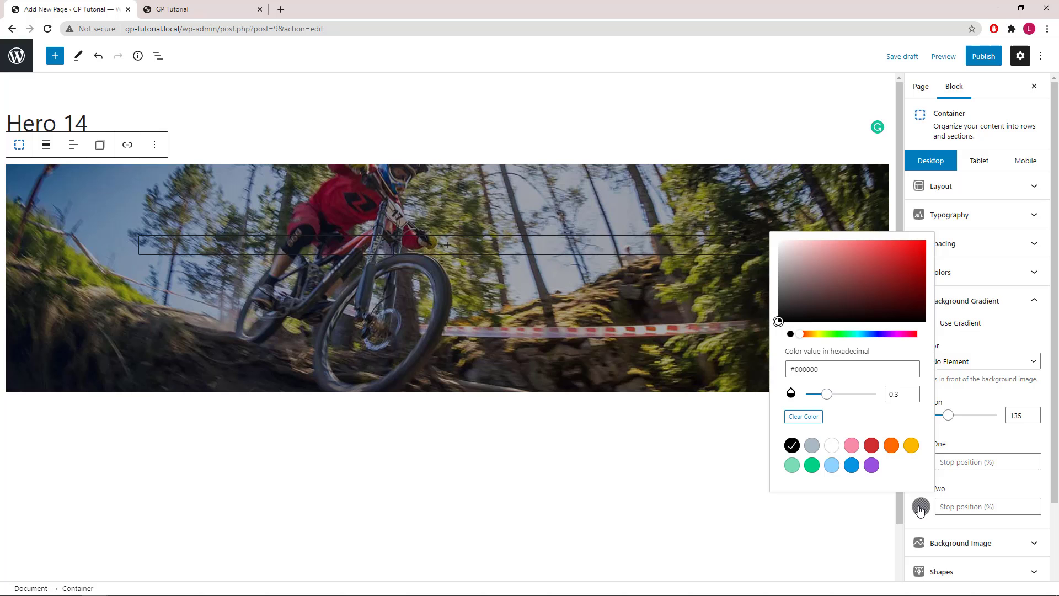
double_click(810, 370)
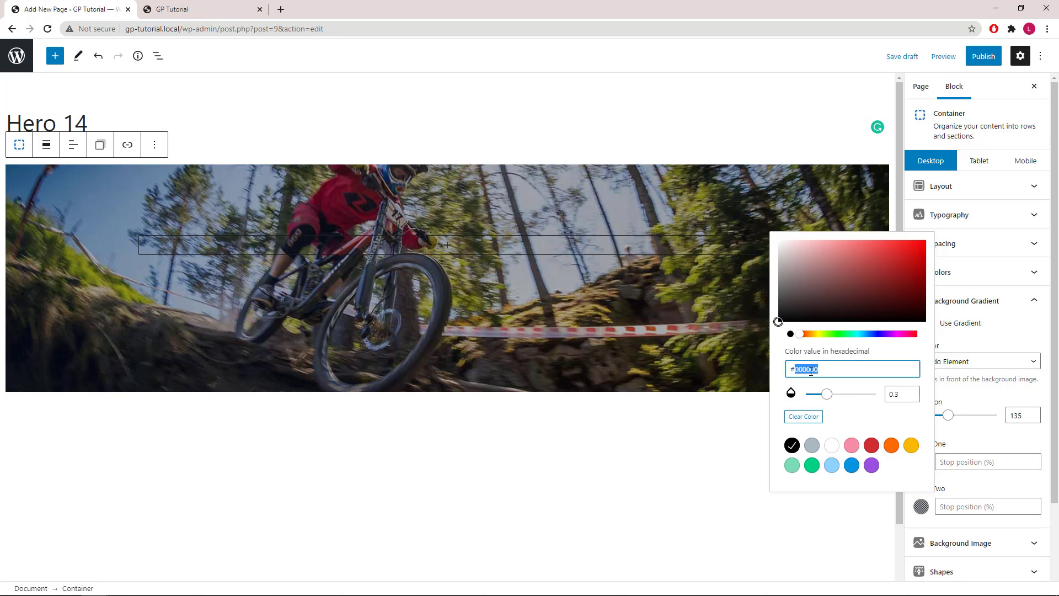
right_click(812, 370)
click(838, 424)
double_click(893, 394)
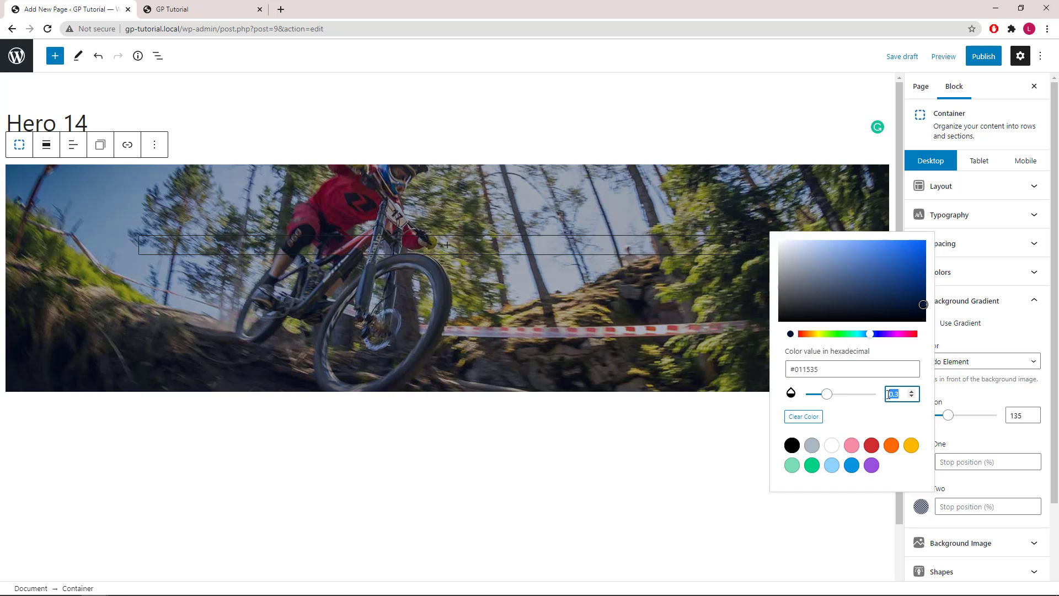
text(1)
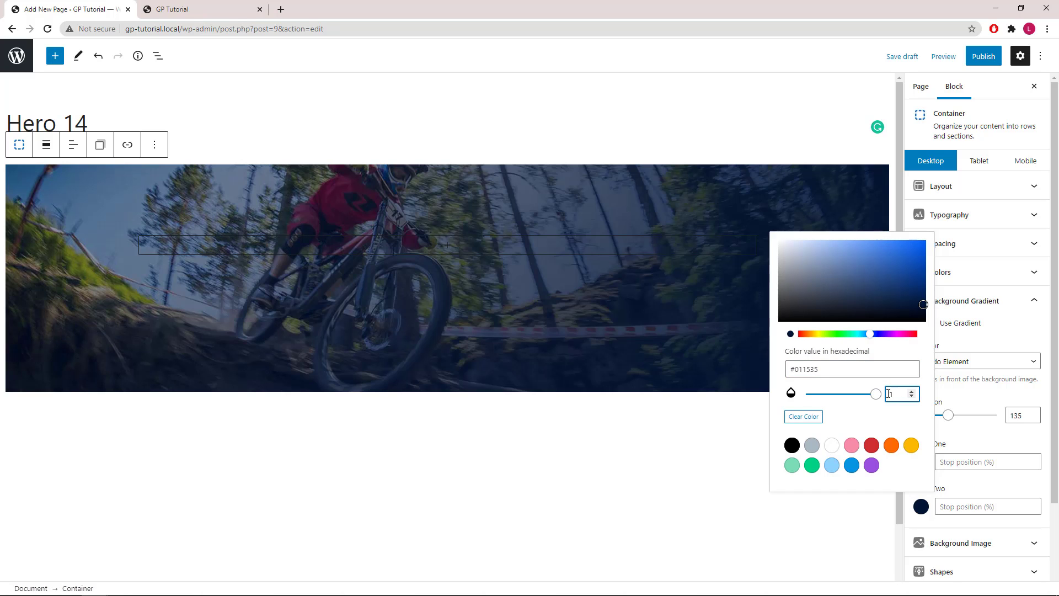
click(943, 434)
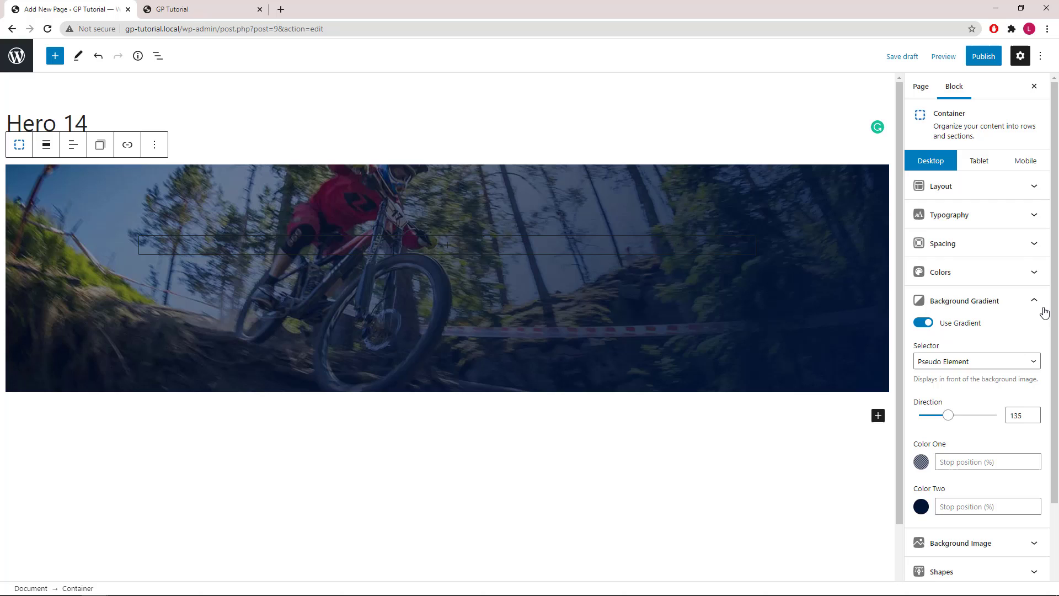
click(1036, 302)
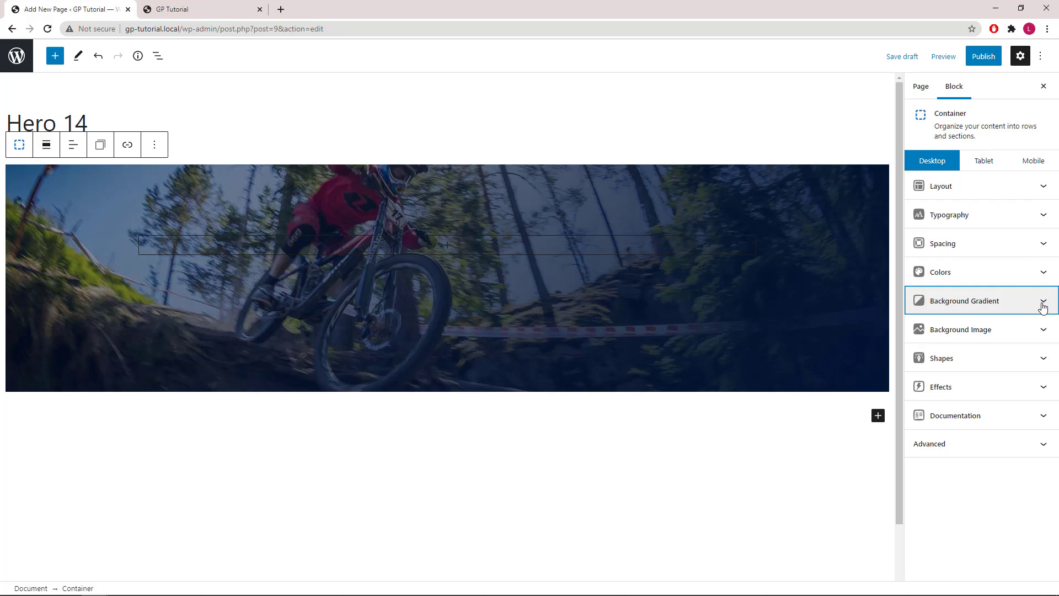
Add Shape 1 and choose the mountain-peak triangle divider shape
click(1044, 361)
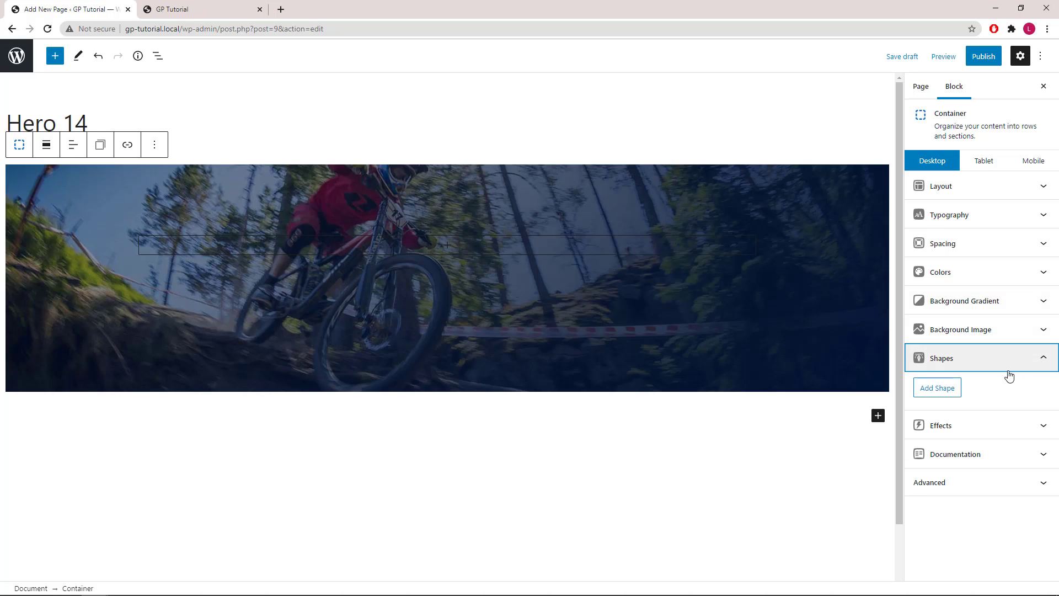
click(938, 388)
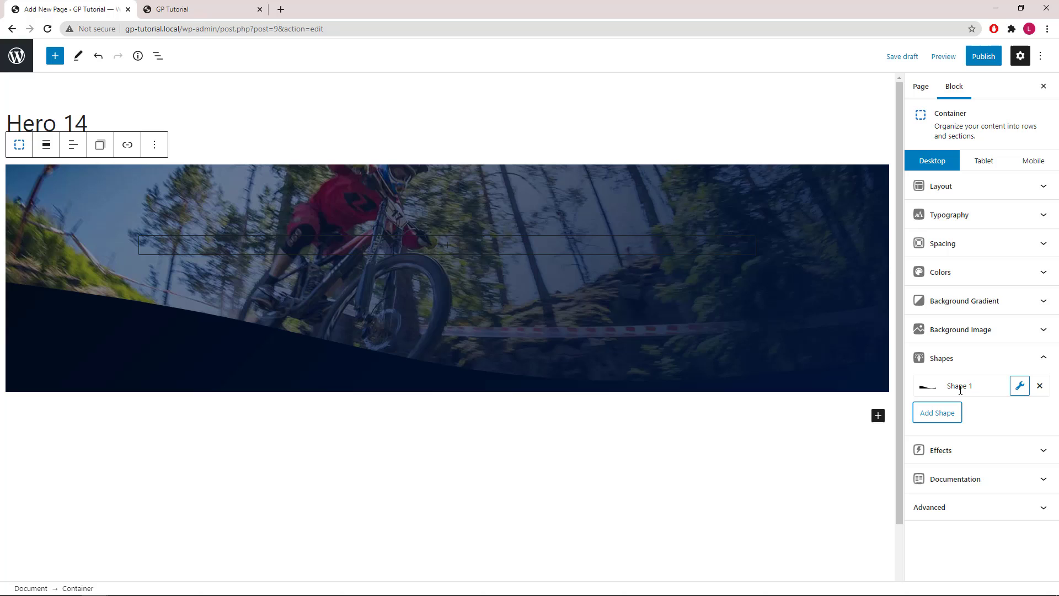
click(1019, 386)
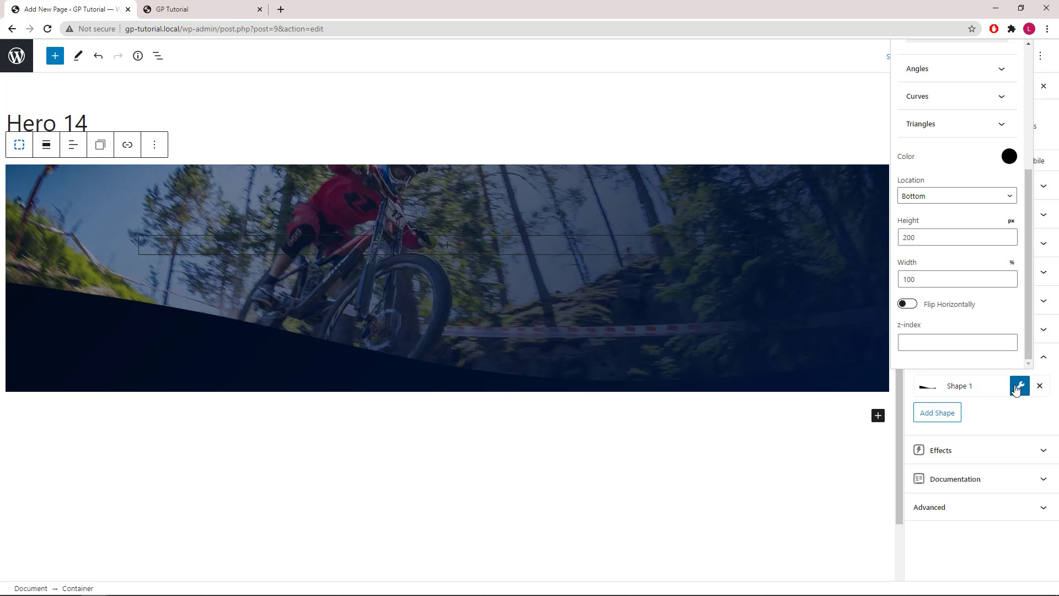
drag(1026, 335, 1027, 251)
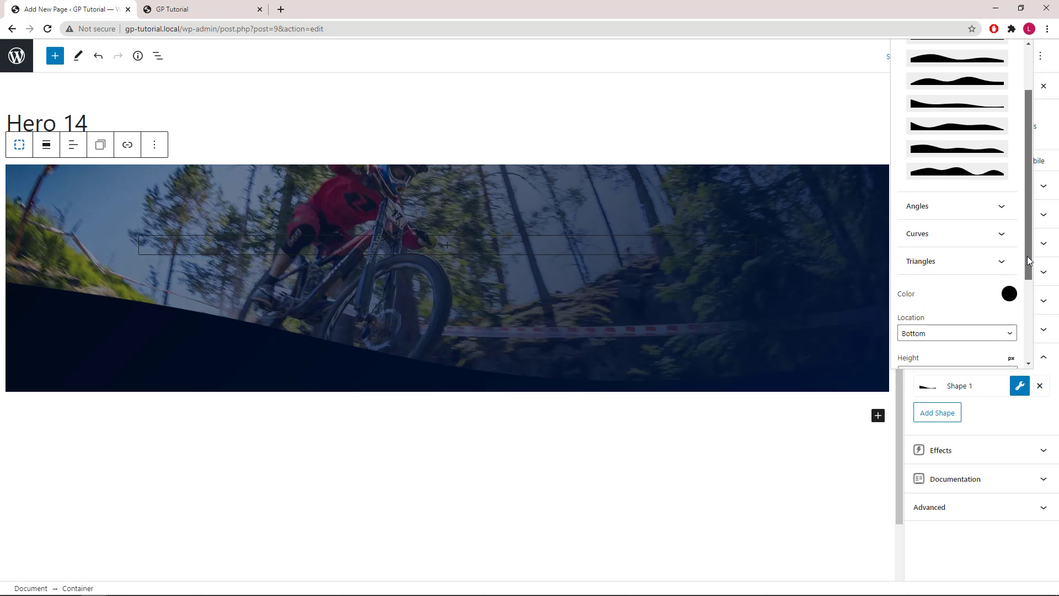
click(1002, 270)
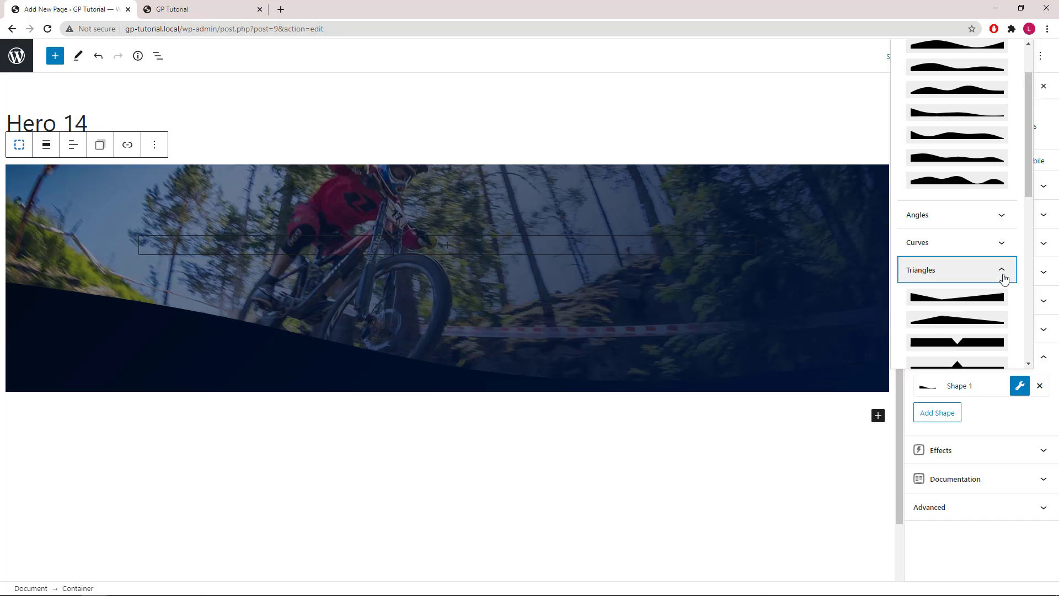
drag(1027, 207, 1029, 286)
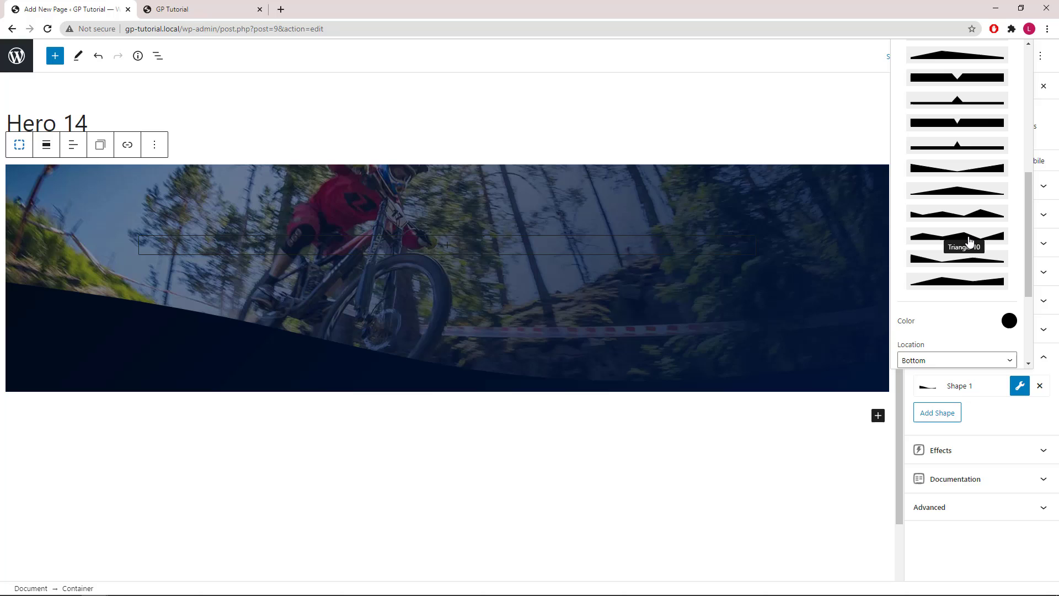
click(957, 238)
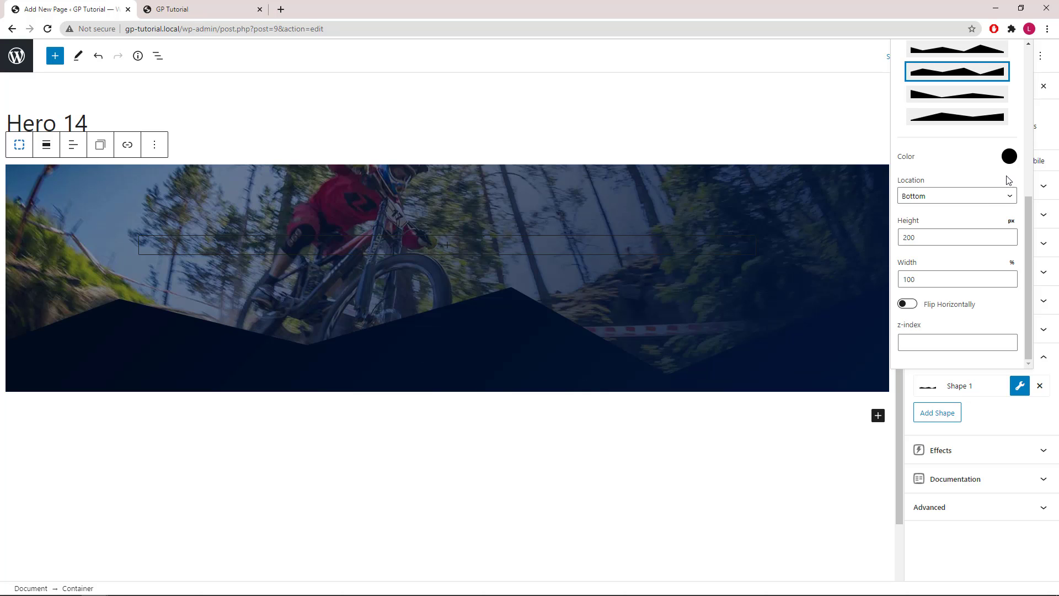
Make the divider white, 80 px tall with z-index 3
click(1009, 158)
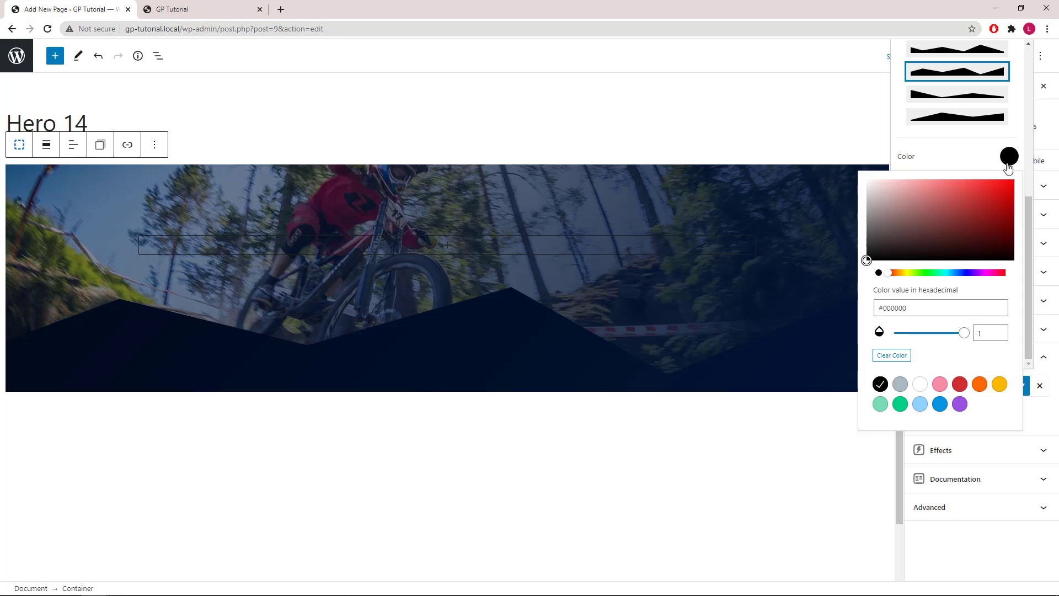
click(920, 385)
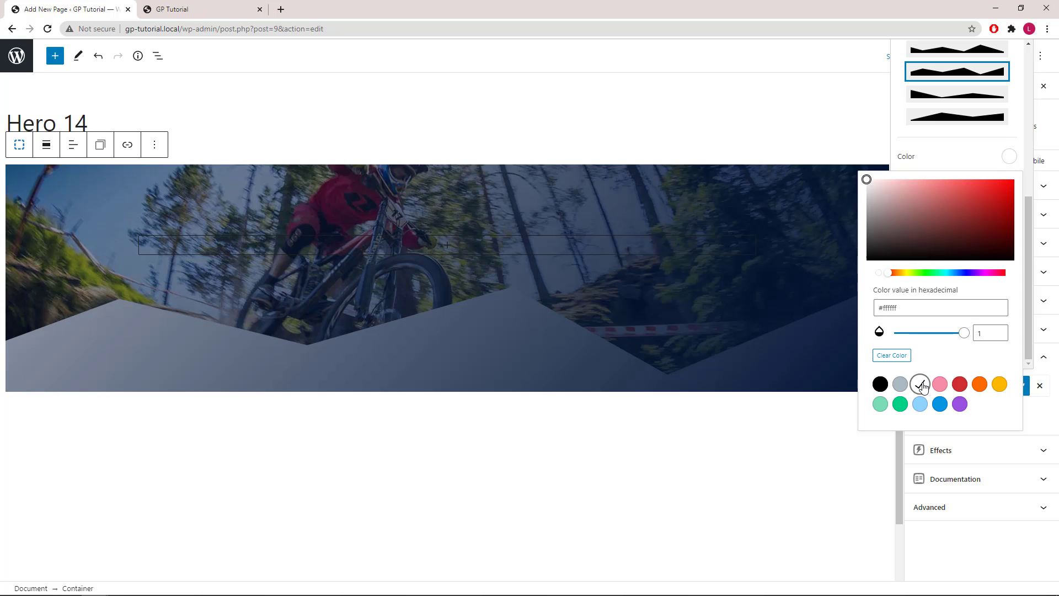
click(1010, 158)
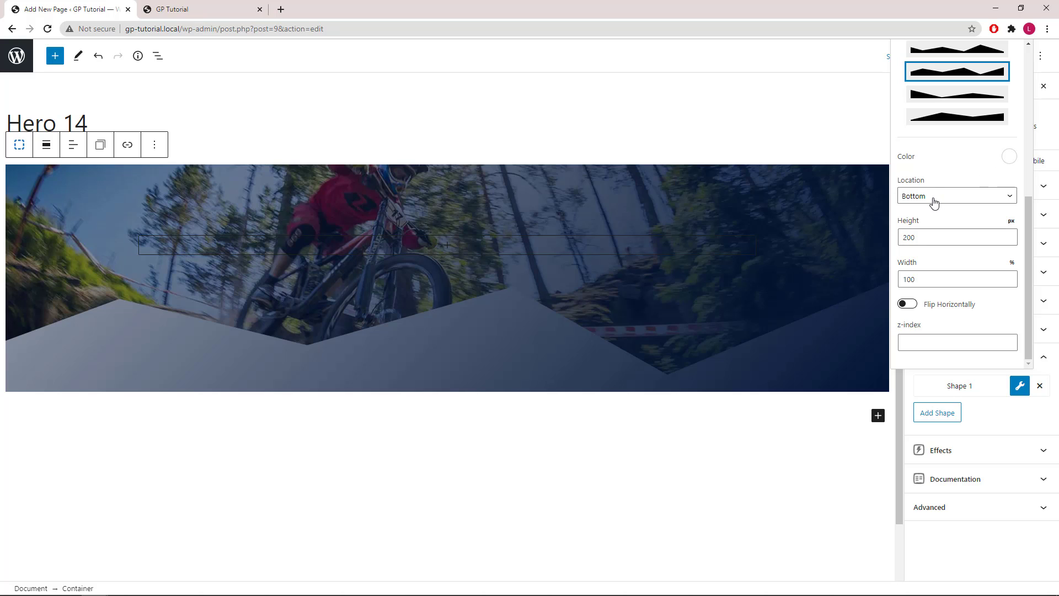
double_click(911, 238)
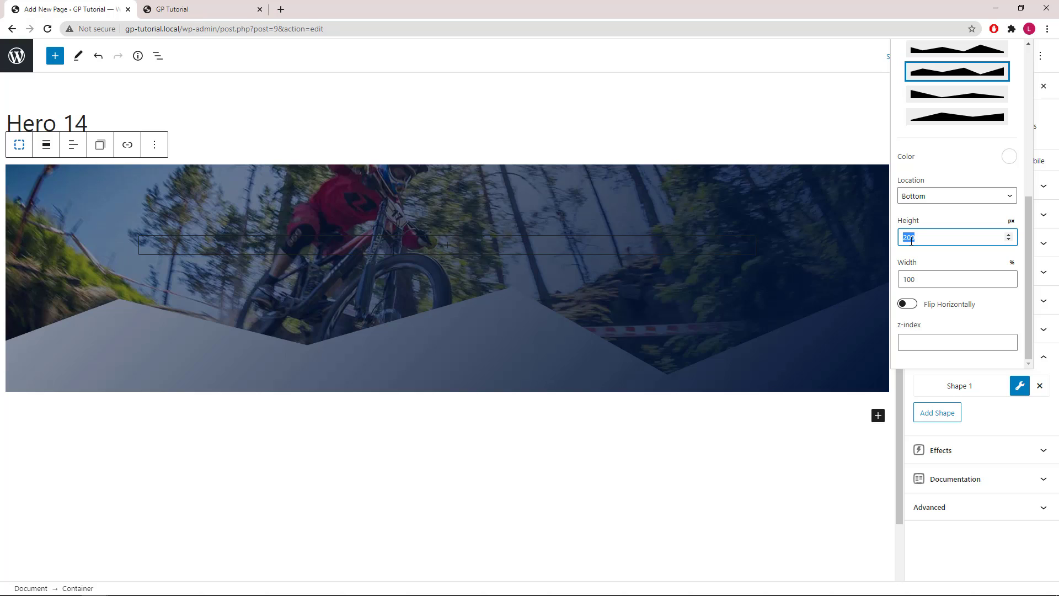
text(80)
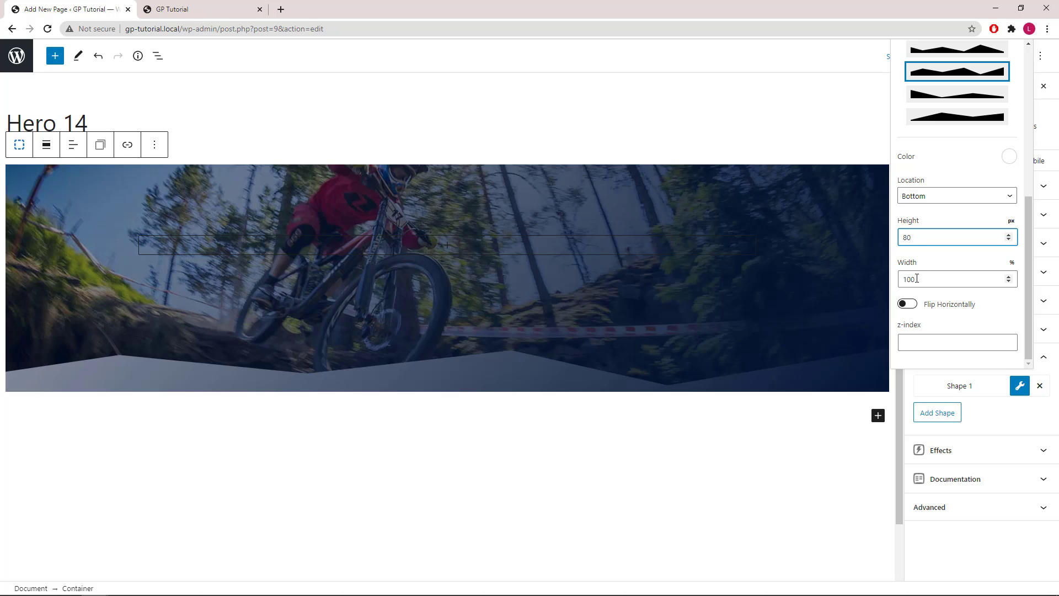
click(1030, 288)
mouse_move(957, 342)
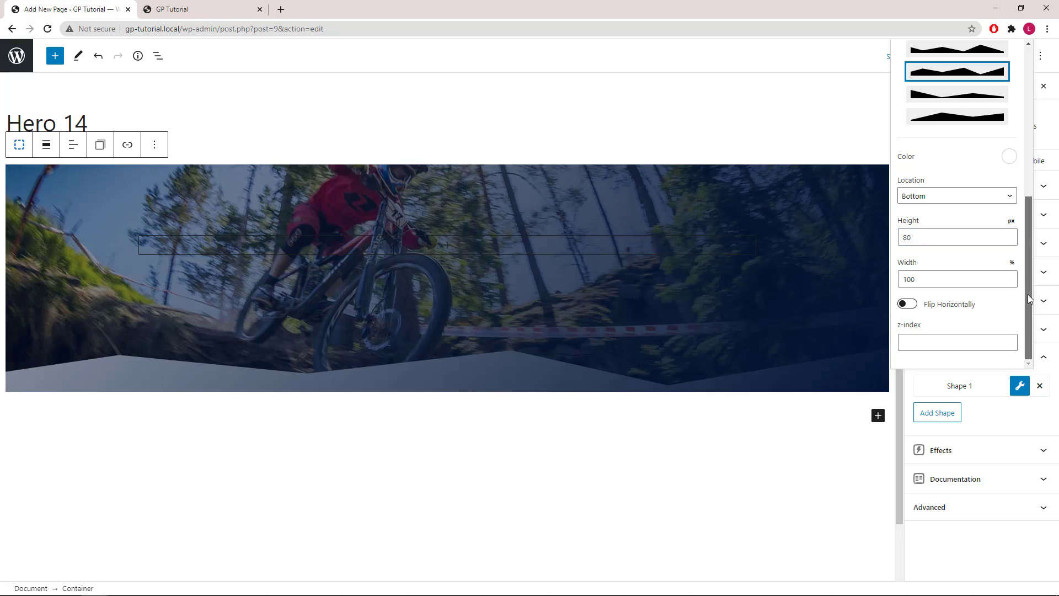
click(924, 345)
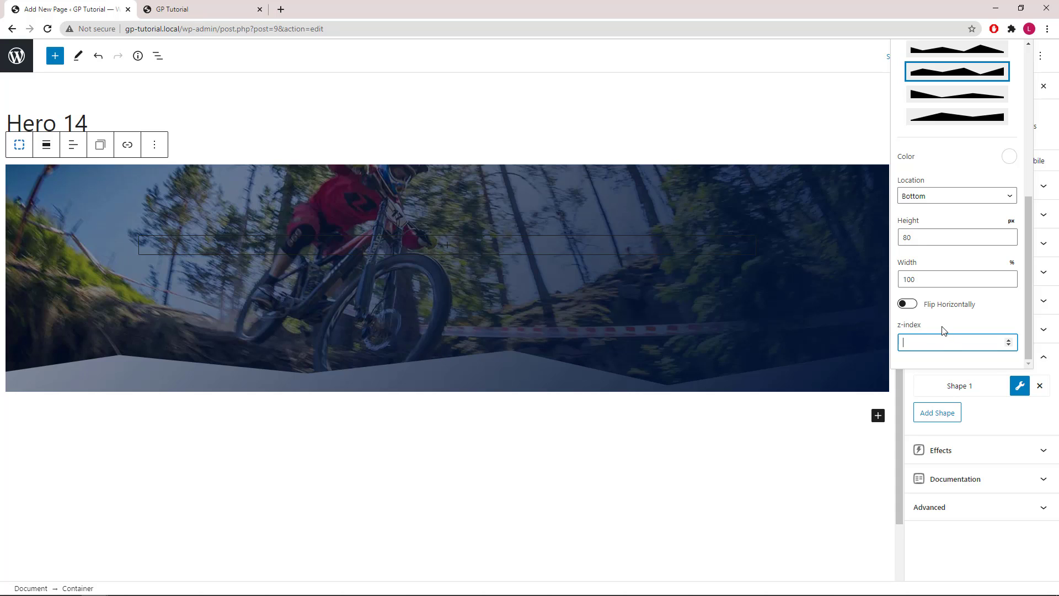
text(3)
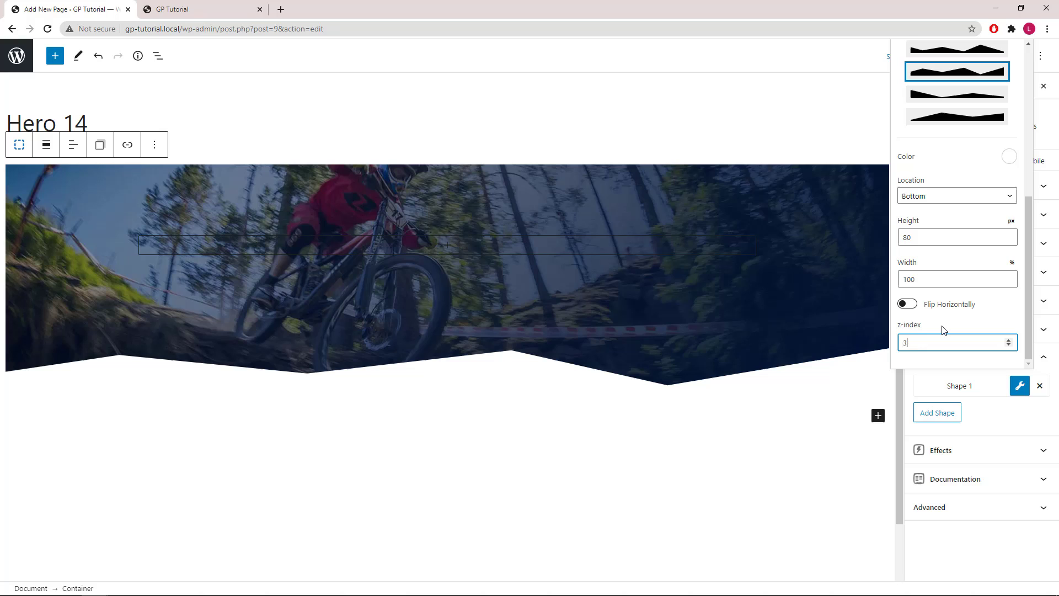
click(1021, 387)
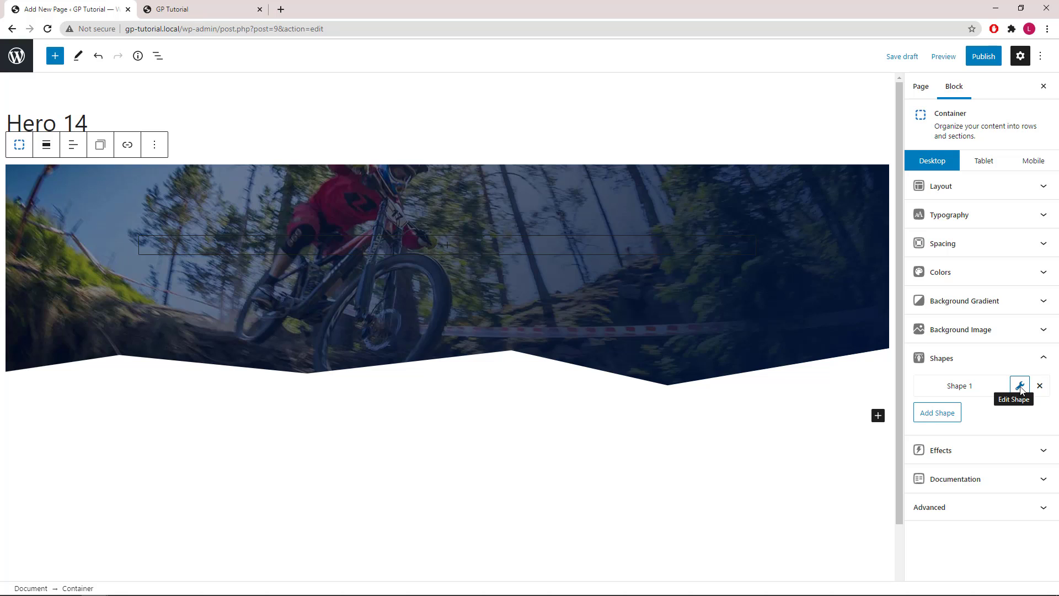
Add Shape 2 and choose the Triangle 10 divider shape
click(938, 412)
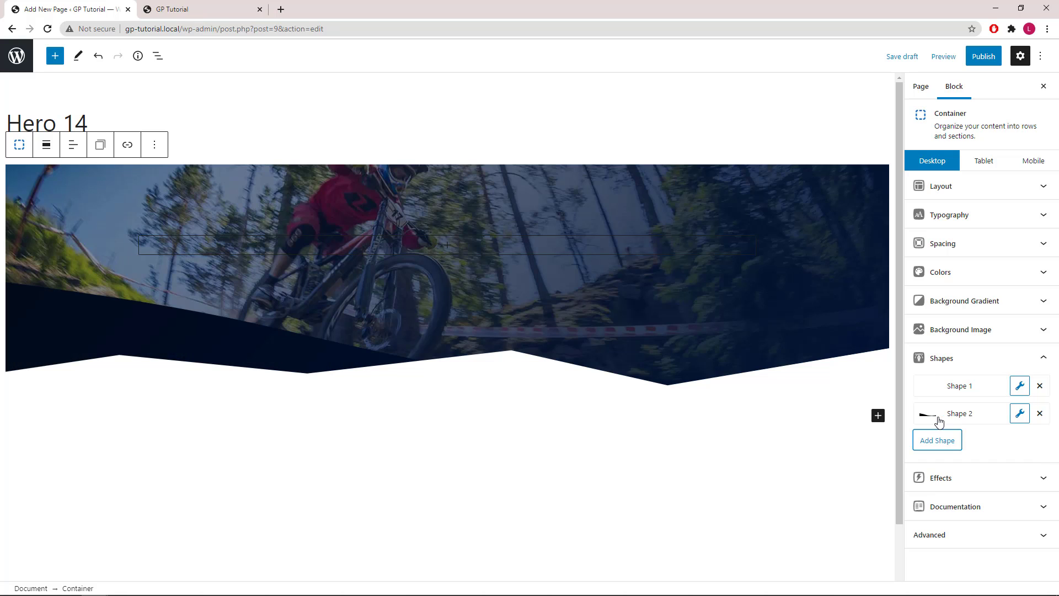
click(1020, 414)
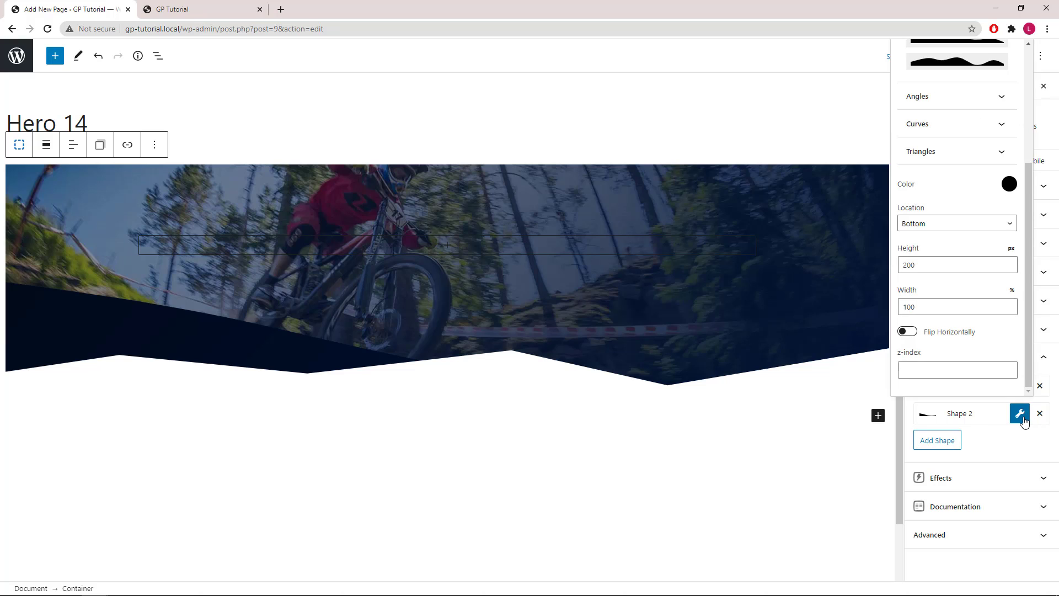
click(1001, 151)
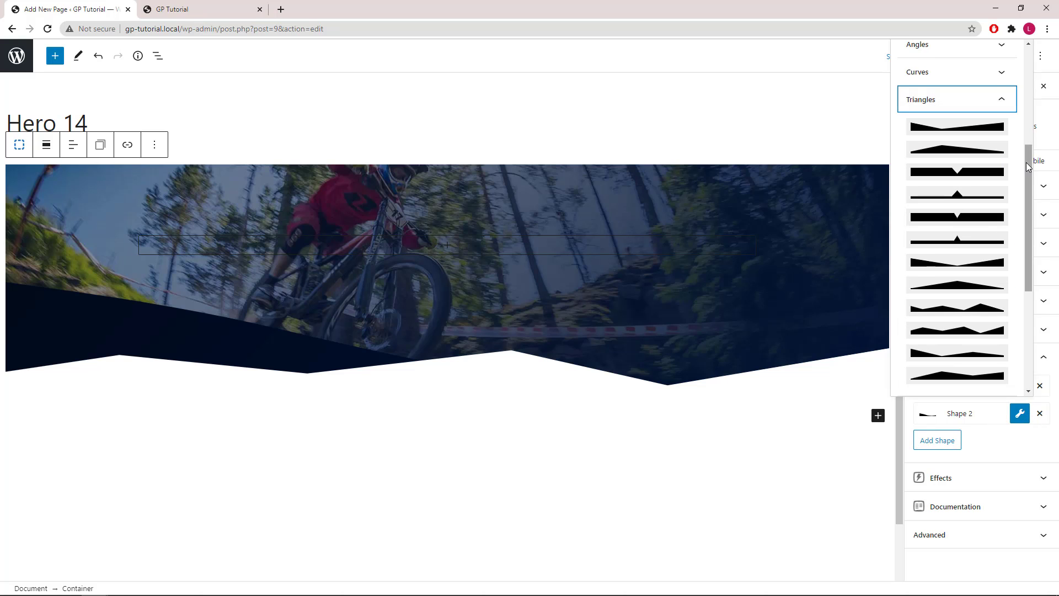
scroll(1026, 182, down, 5)
scroll(993, 182, down, 3)
scroll(977, 166, down, 2)
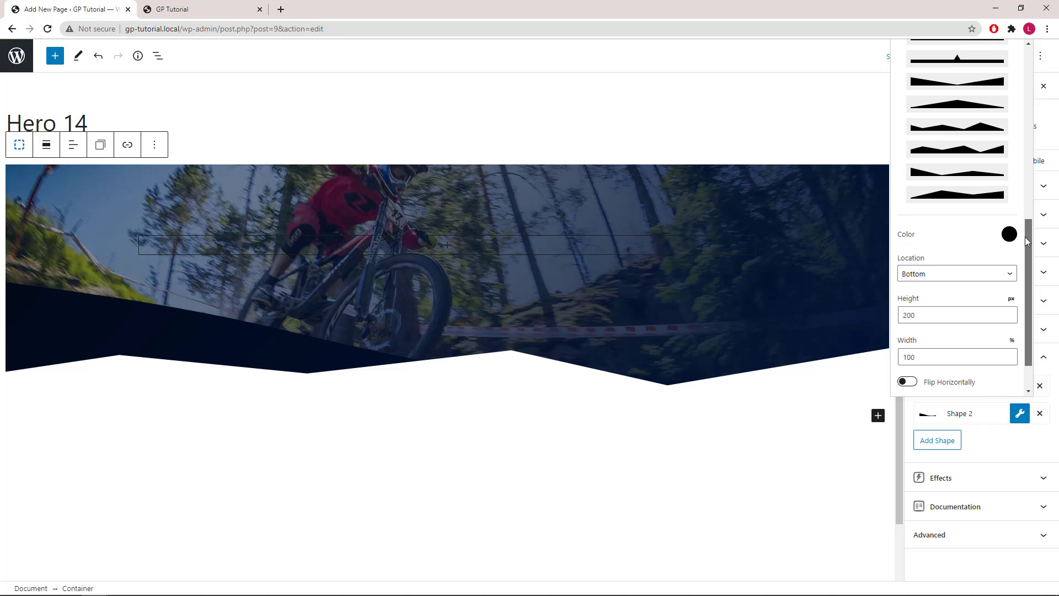
click(966, 151)
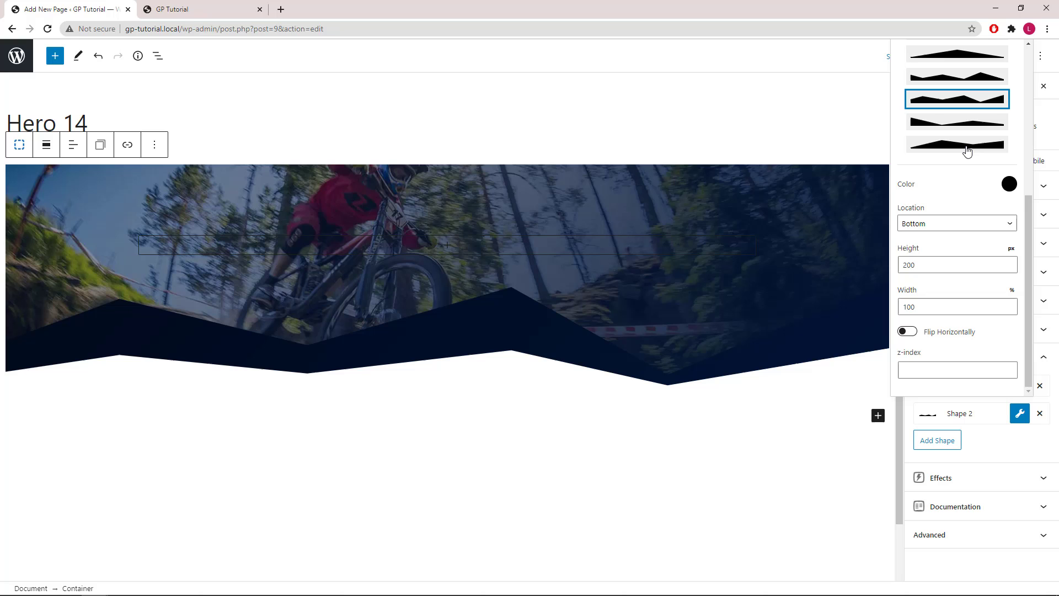
Colour the second divider yellow #fcb900
click(1009, 184)
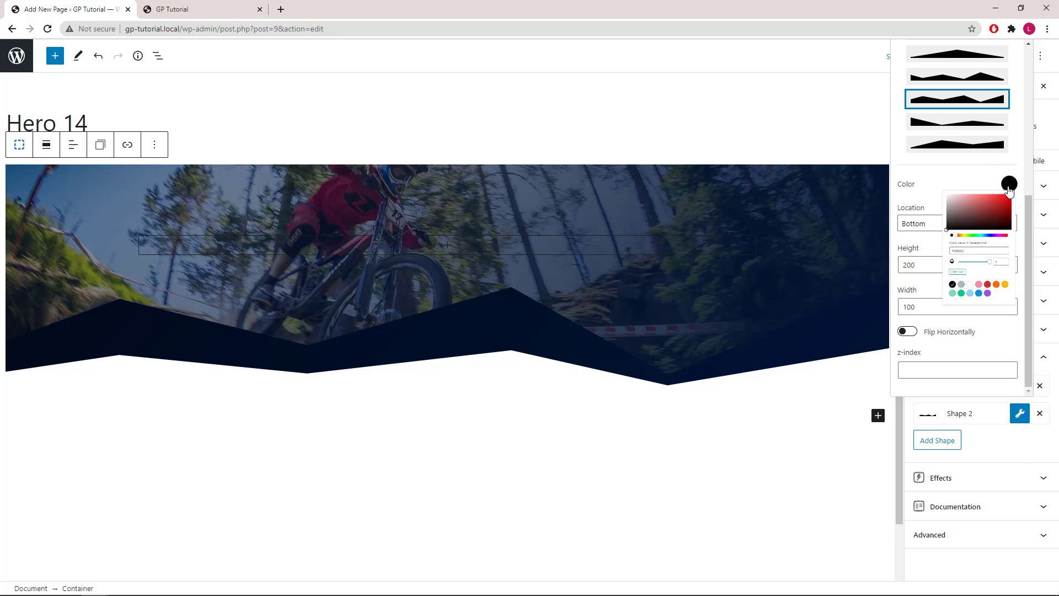
click(896, 334)
double_click(896, 334)
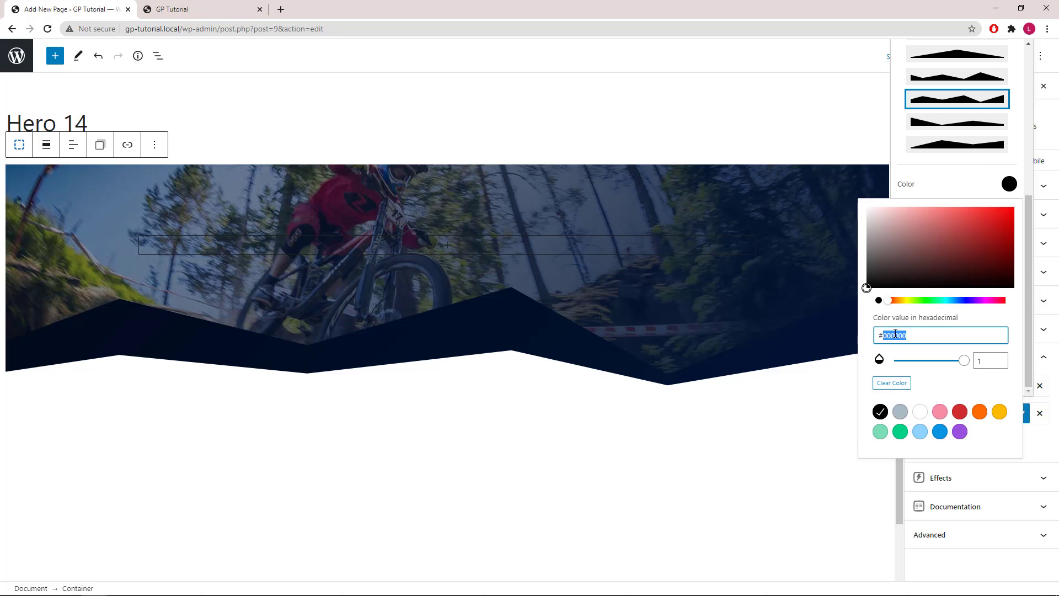
right_click(895, 335)
click(907, 386)
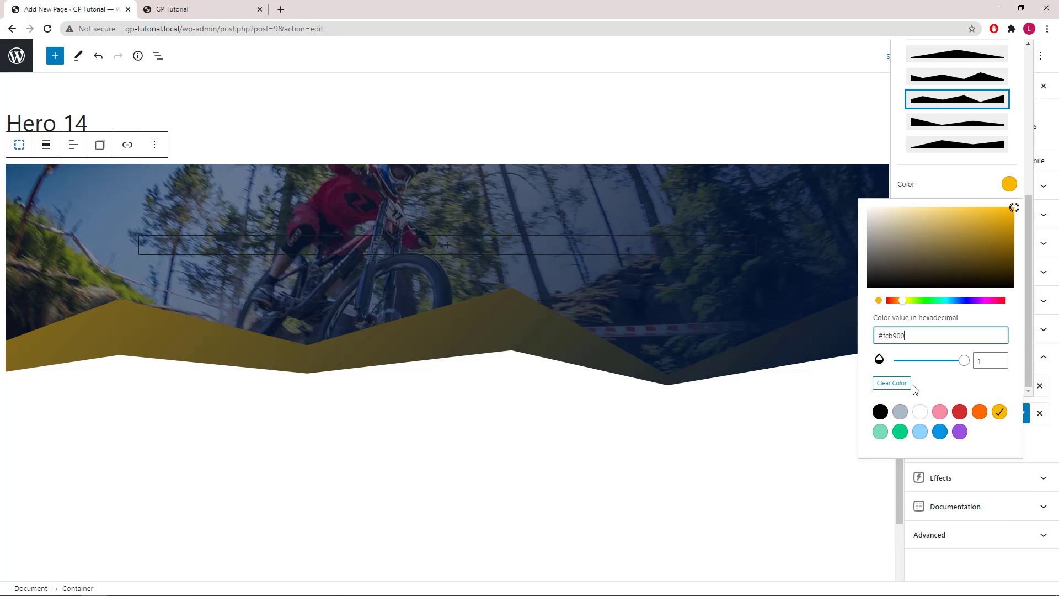
click(1008, 184)
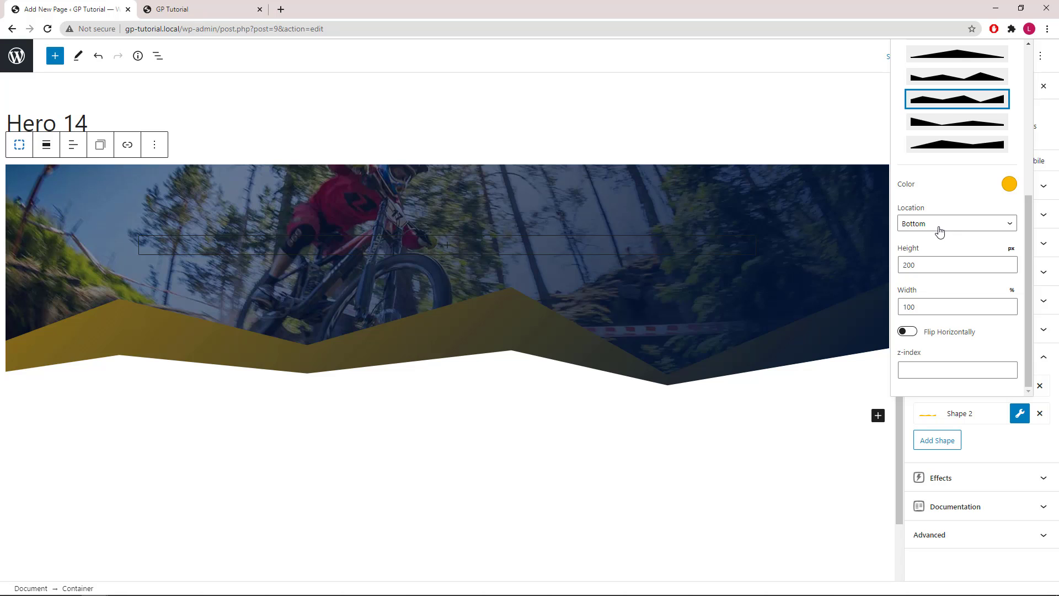
Set the second divider to 120 px tall with z-index 2
double_click(910, 264)
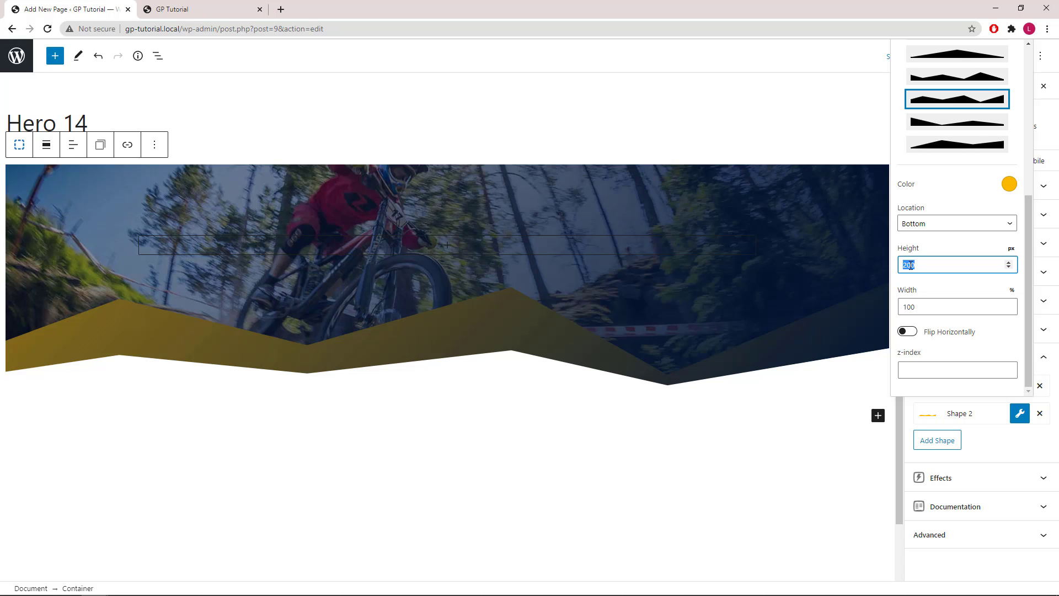
text(1)
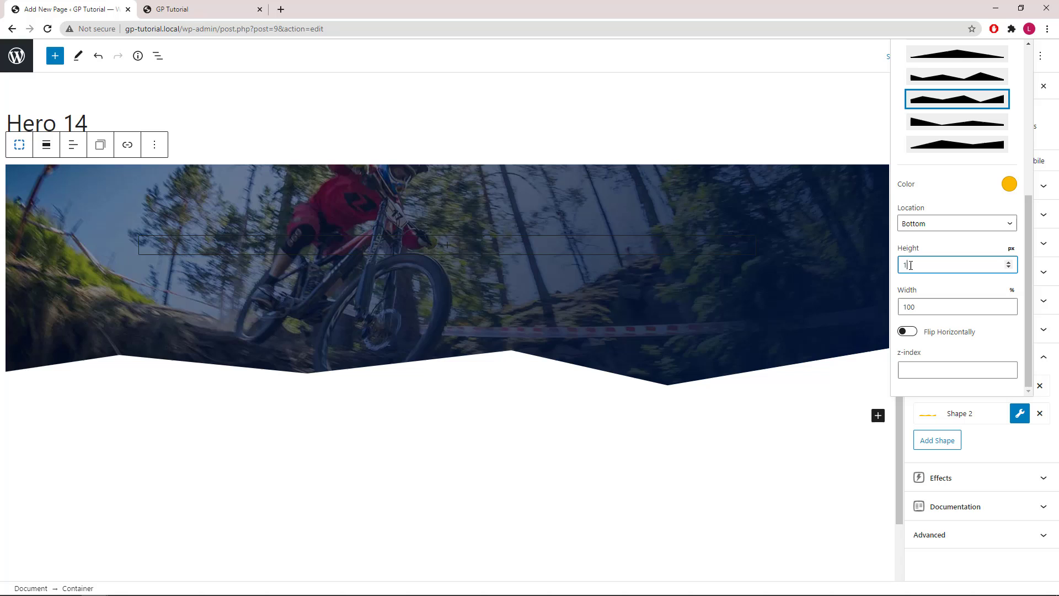
text(20)
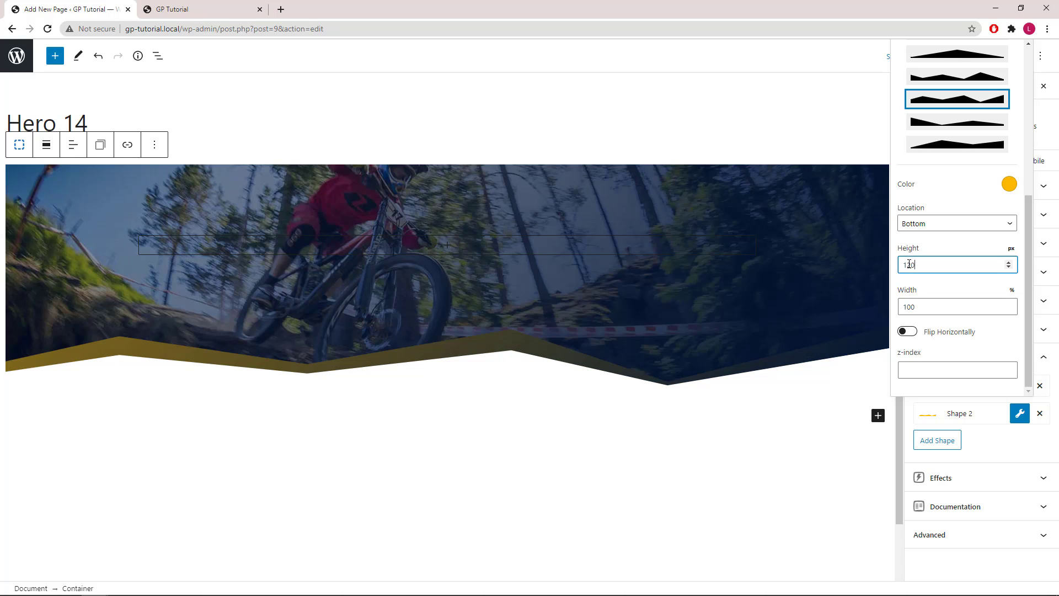
mouse_move(929, 308)
click(999, 328)
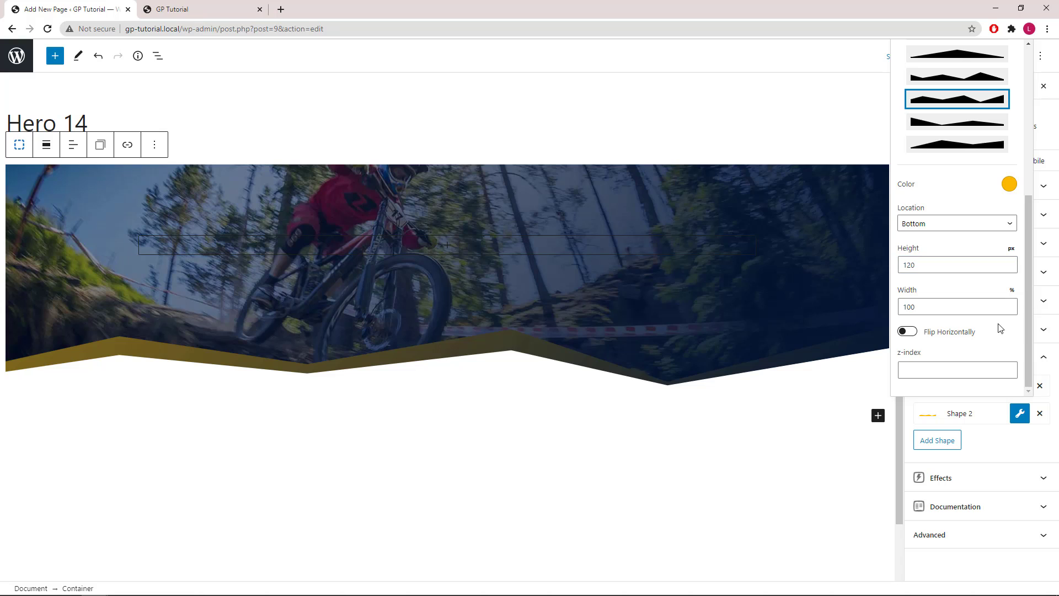
click(926, 372)
text(2)
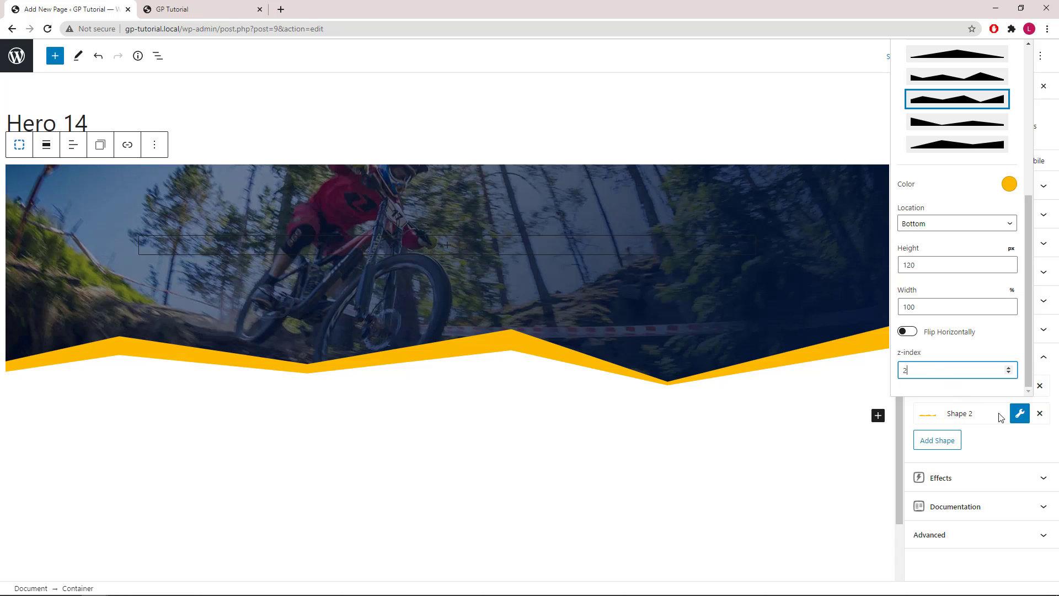
click(1019, 413)
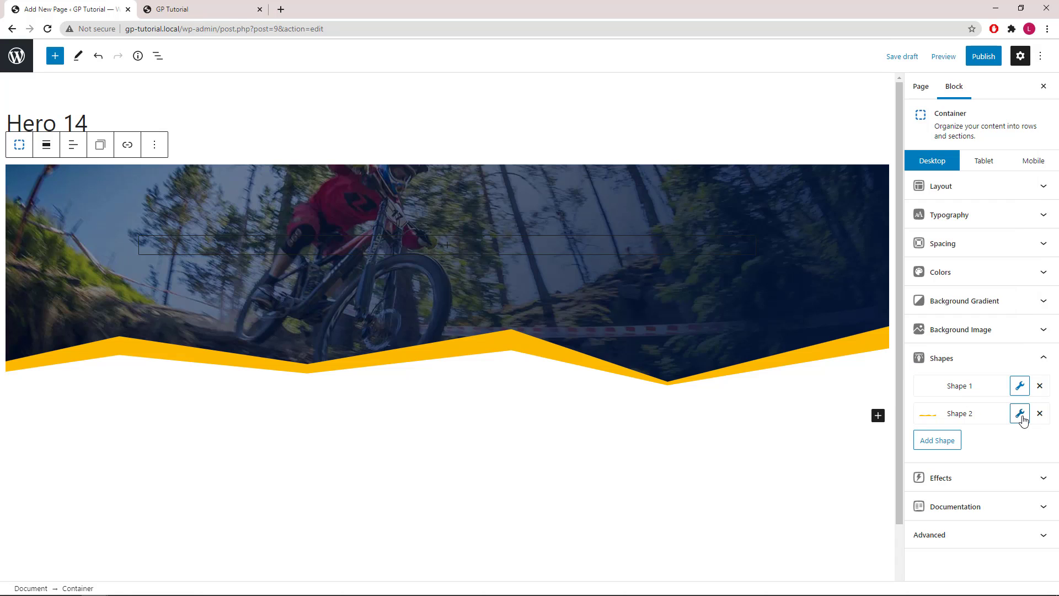
click(1044, 357)
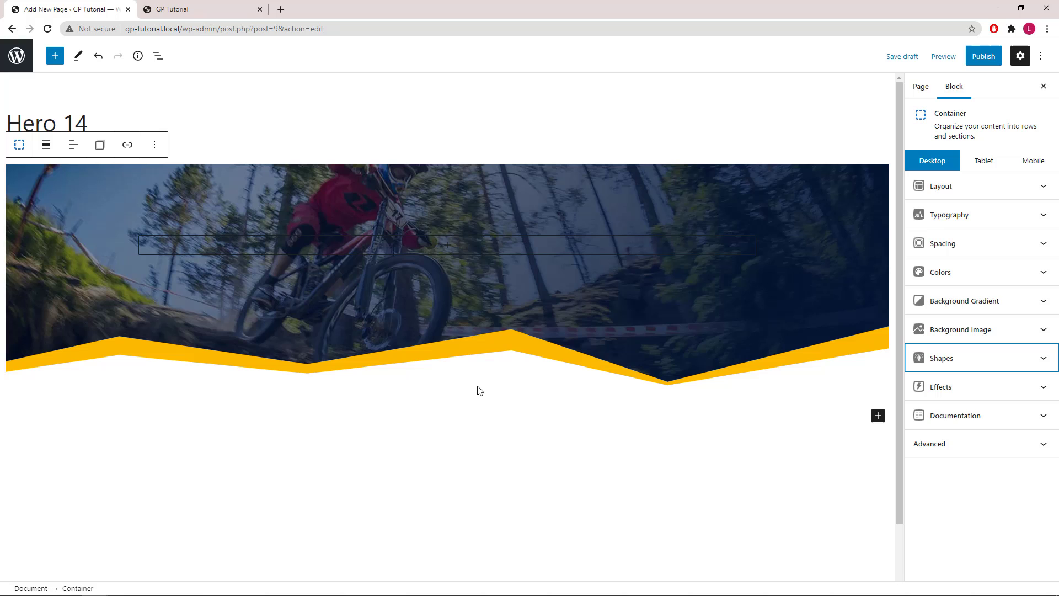
Insert a single-column Grid inside the hero container, horizontally aligned right
click(443, 246)
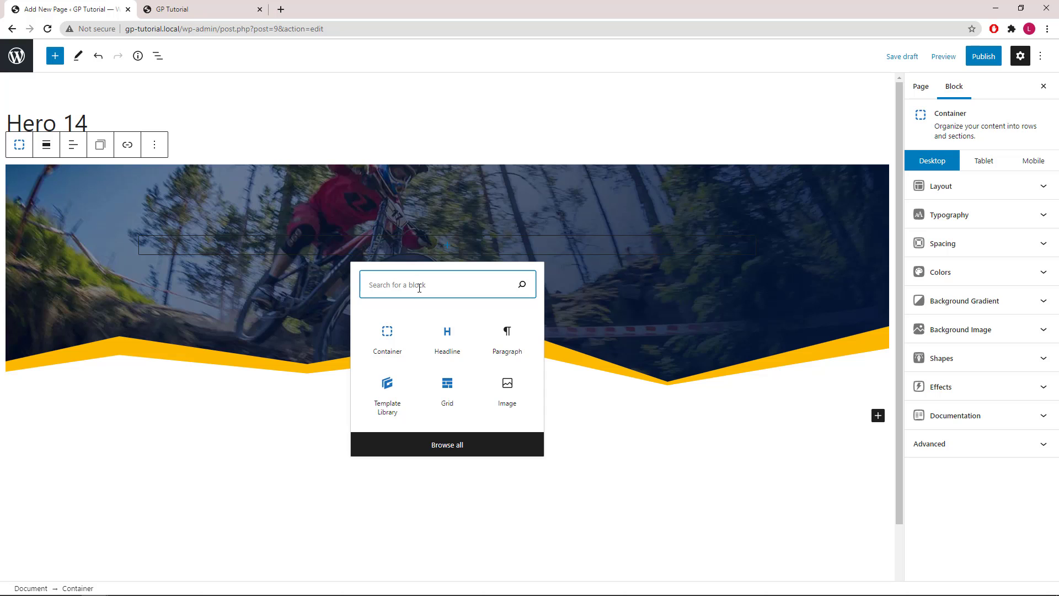
text(gri)
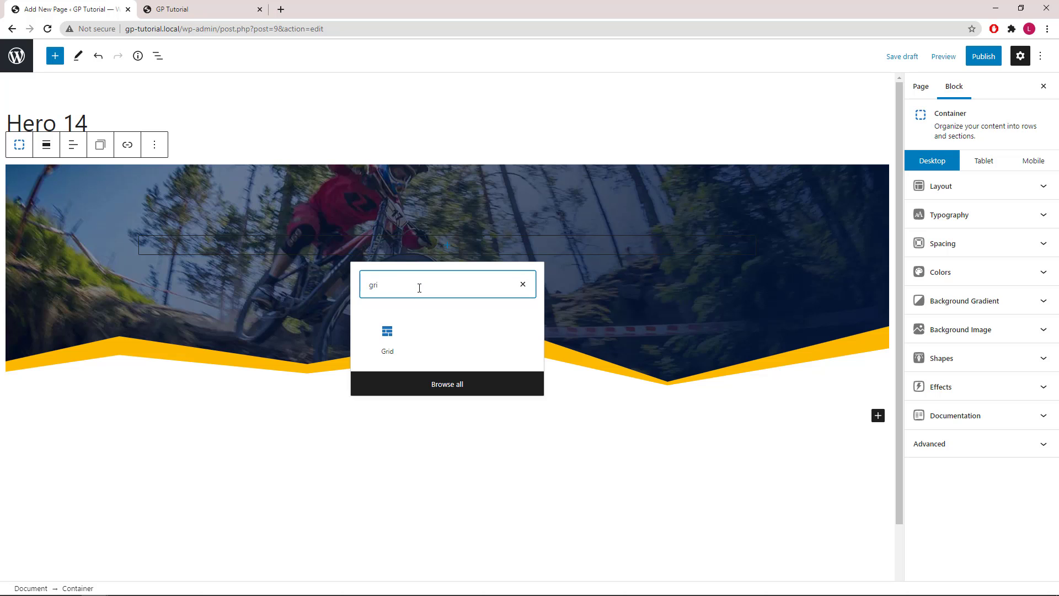
click(388, 338)
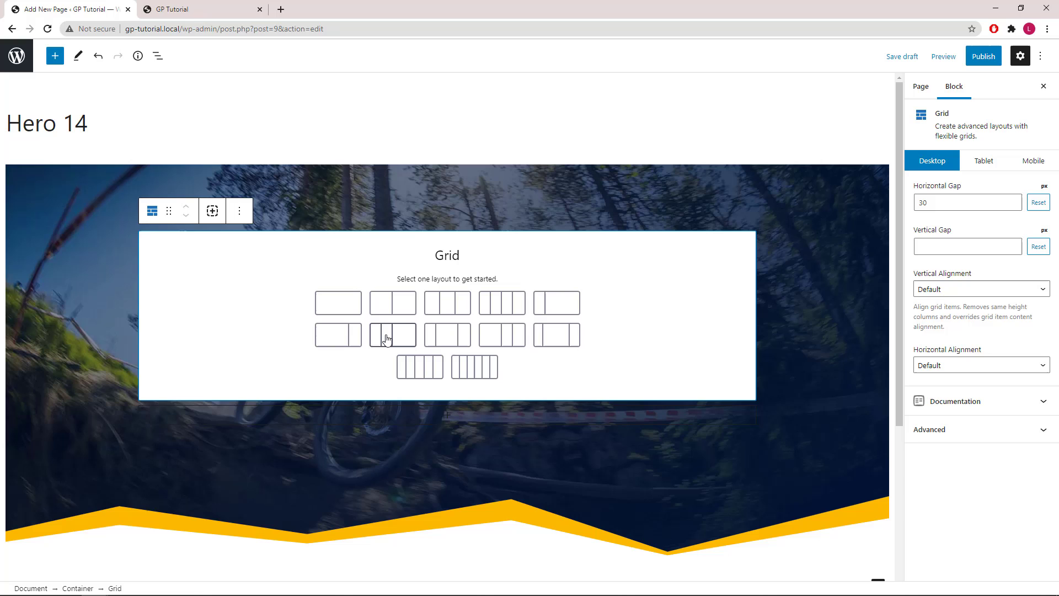
click(336, 313)
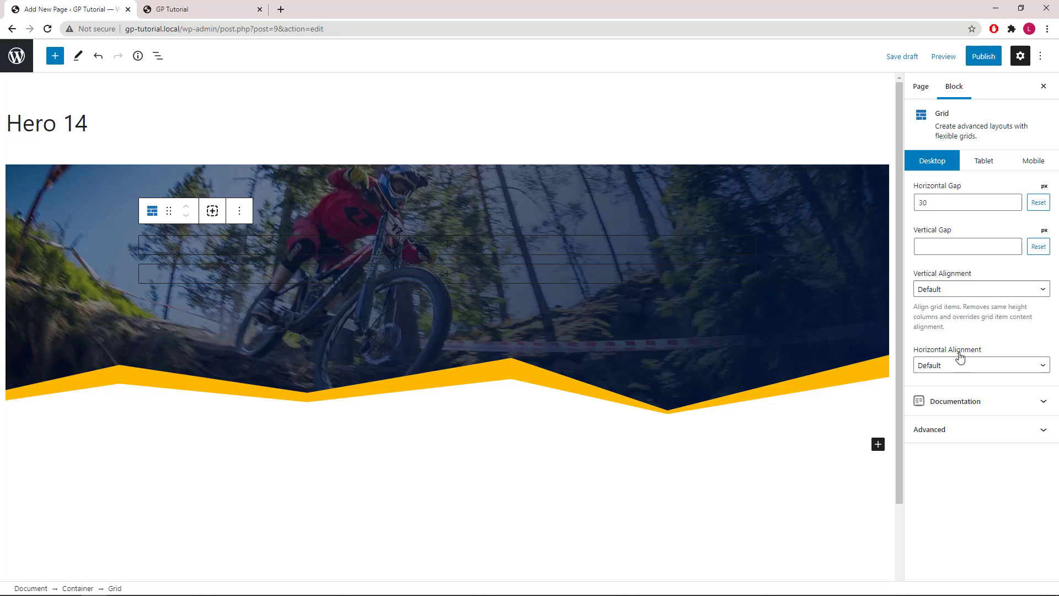
click(948, 366)
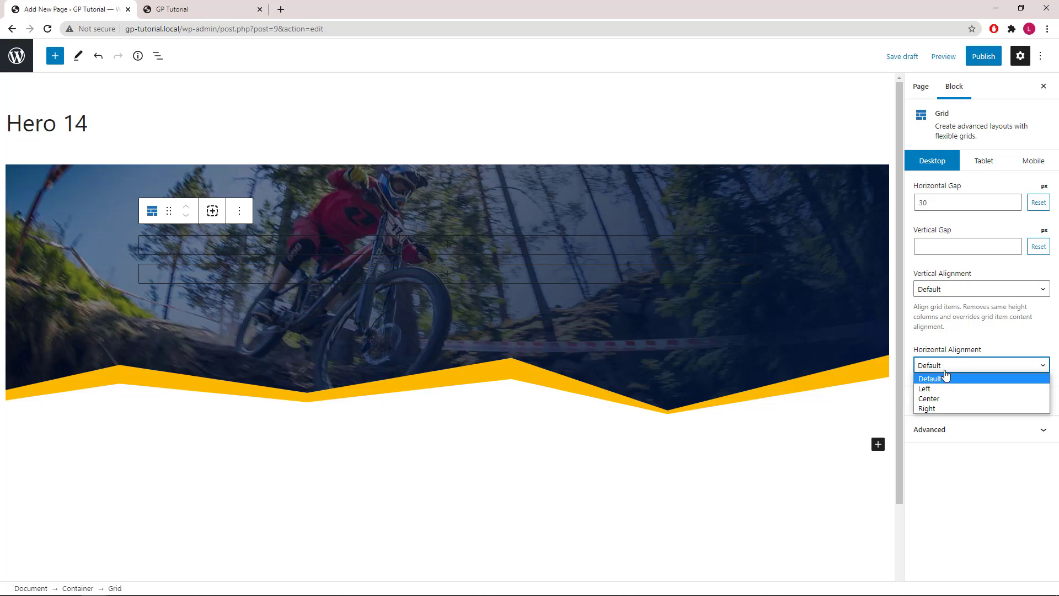
click(941, 409)
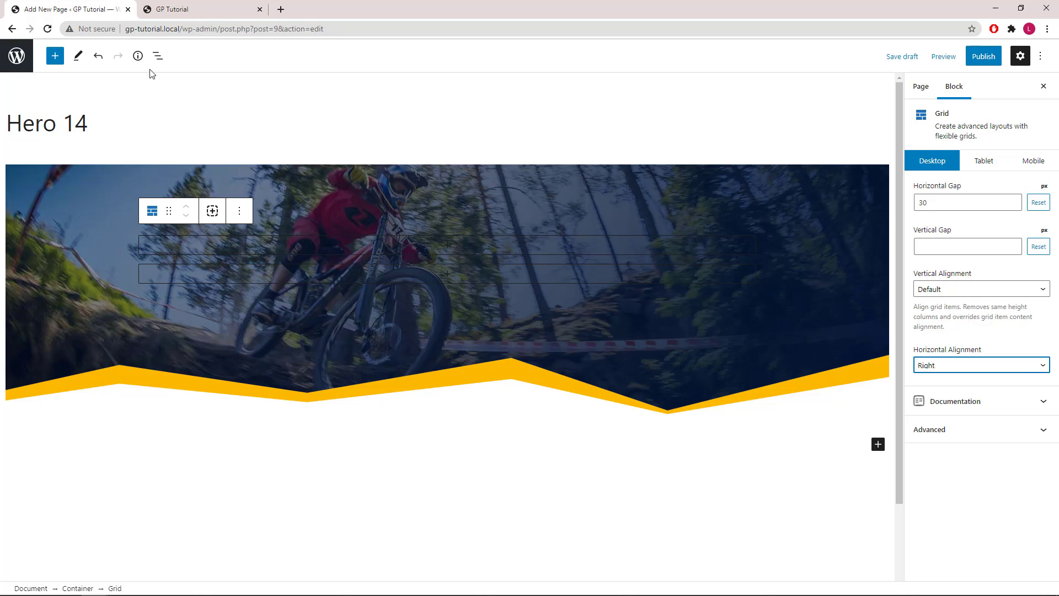
Select the Grid's inner container via List View and set its width to 33%
click(159, 57)
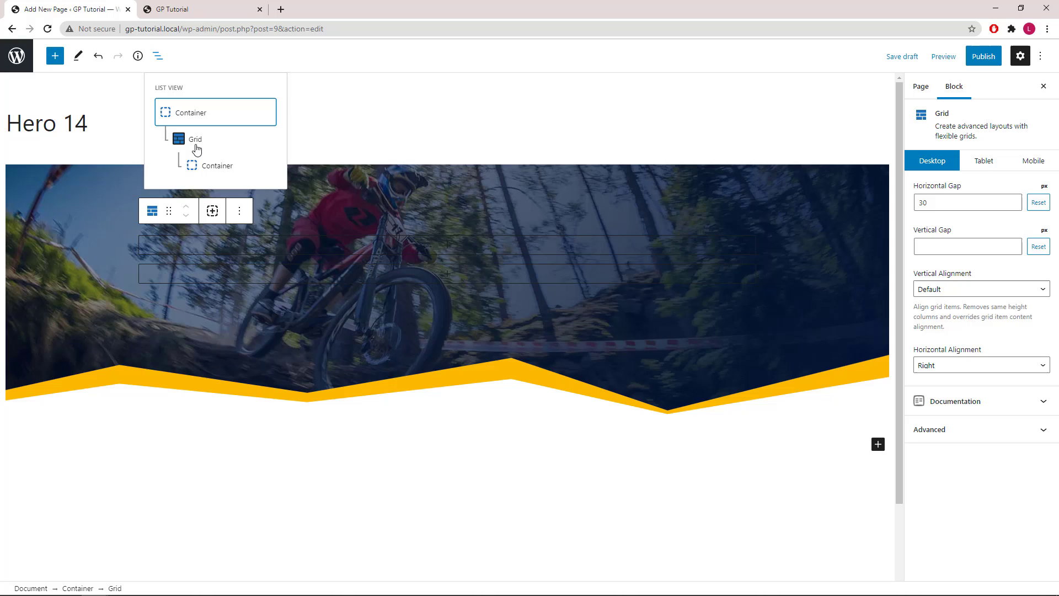
click(216, 165)
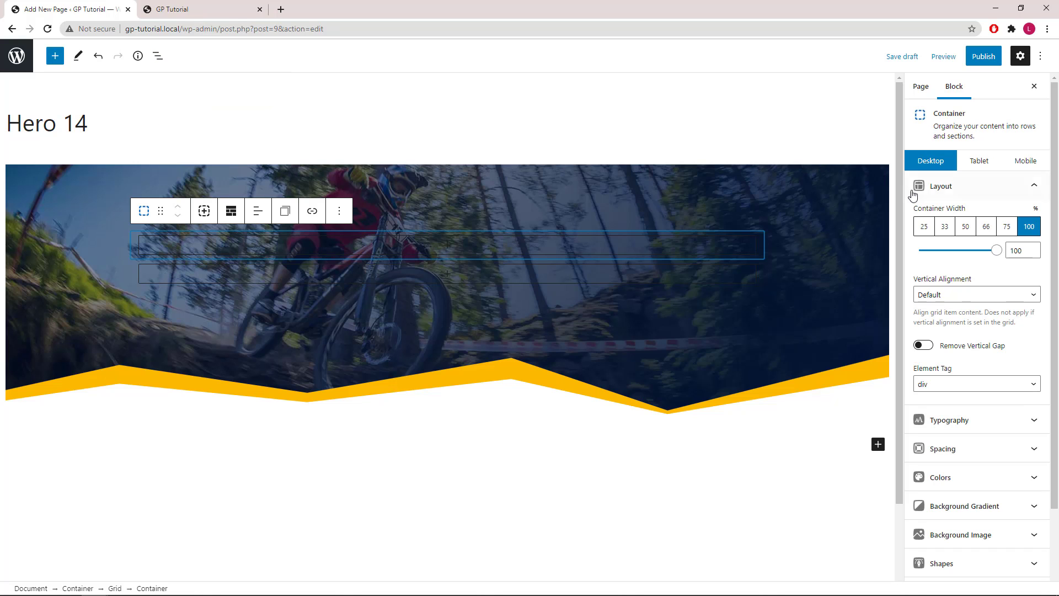
click(945, 227)
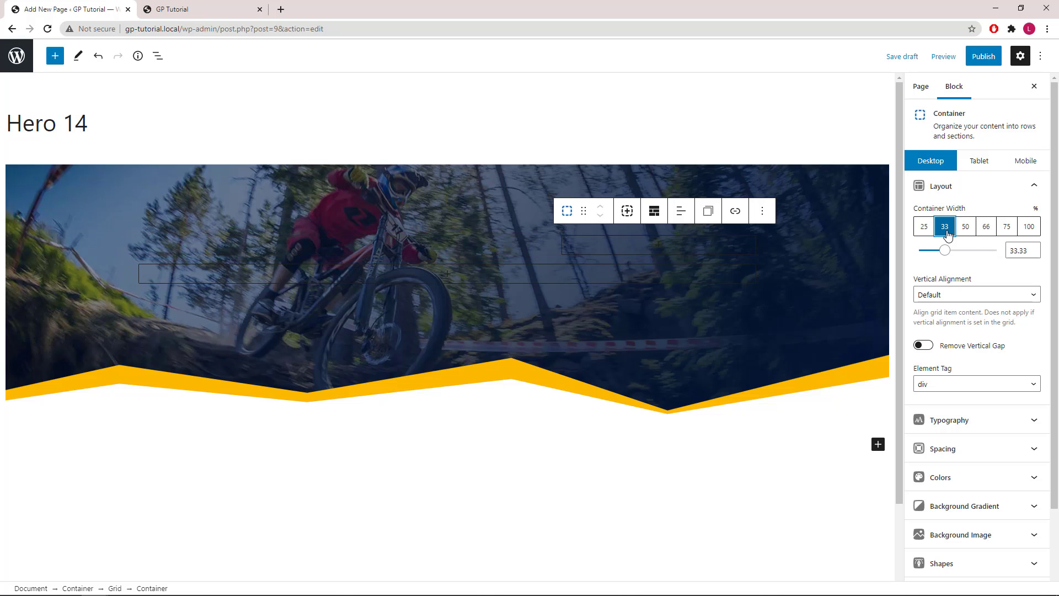
click(1034, 185)
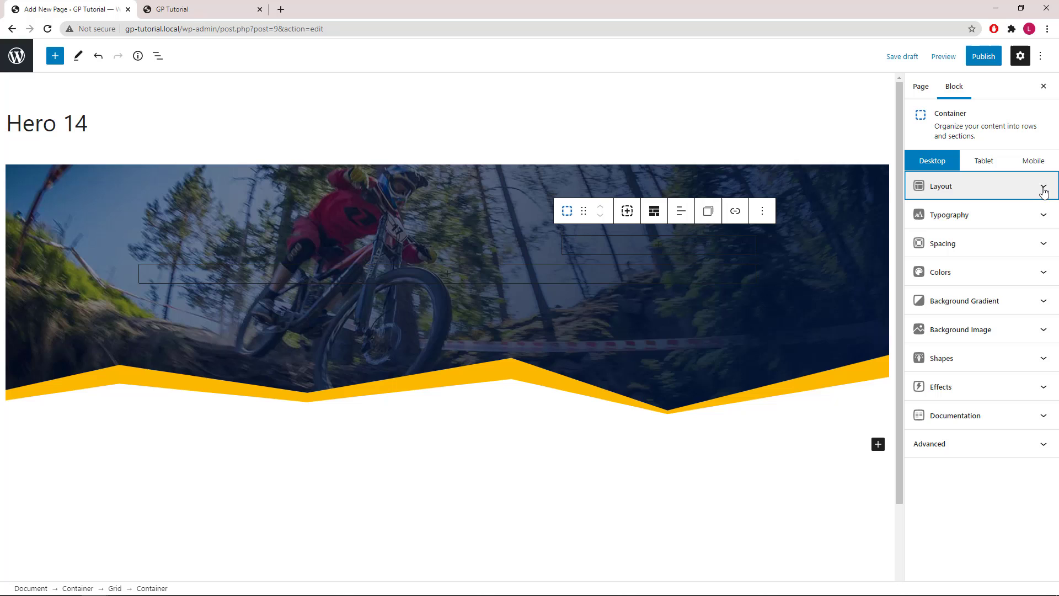
Add an H1 Headline block reading 'Stay connected for this years race schedule.' inside the container
click(659, 246)
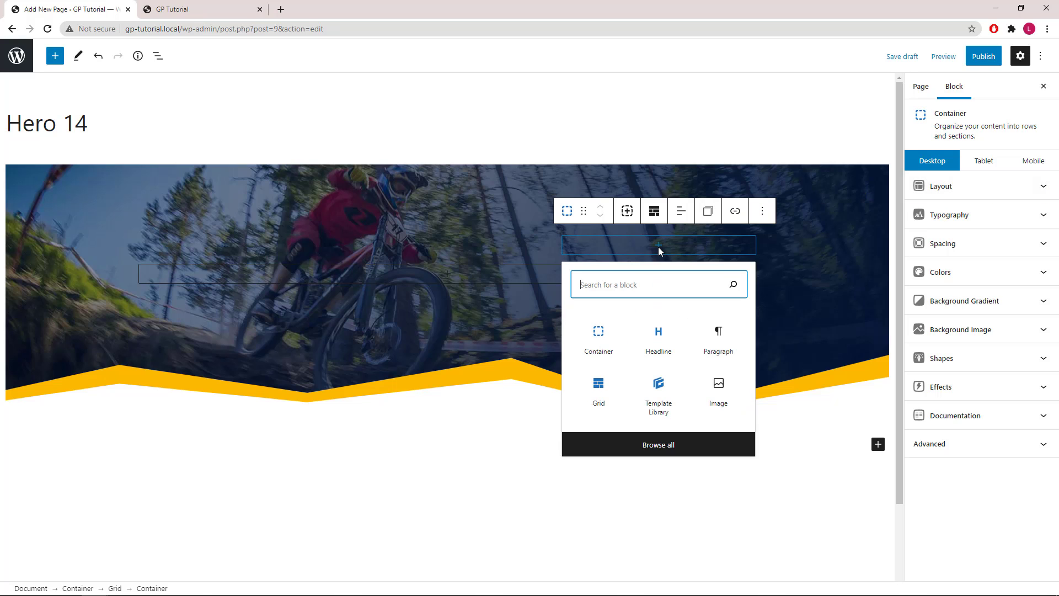
click(659, 338)
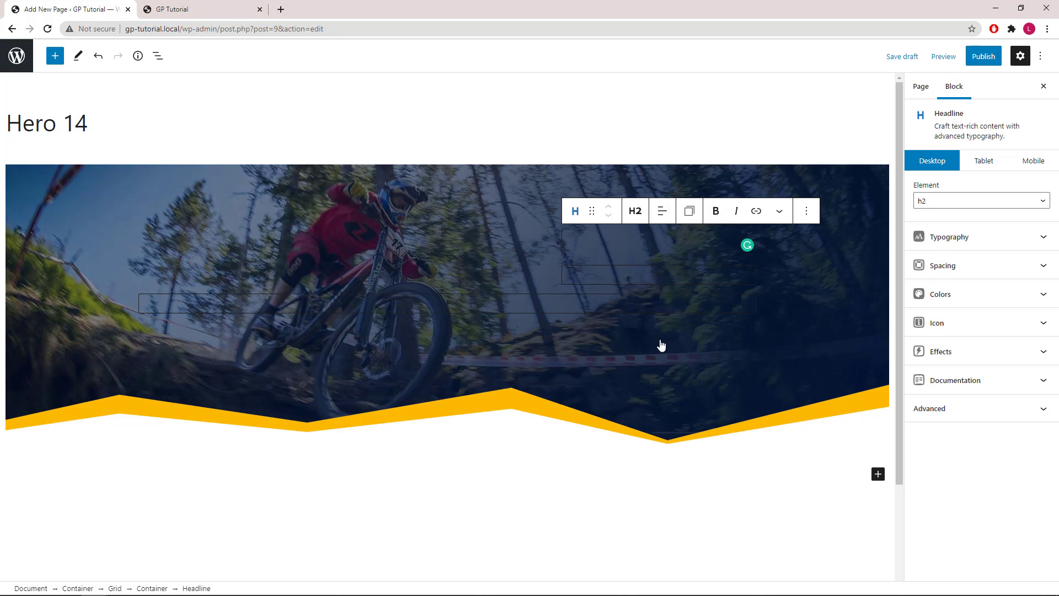
right_click(595, 245)
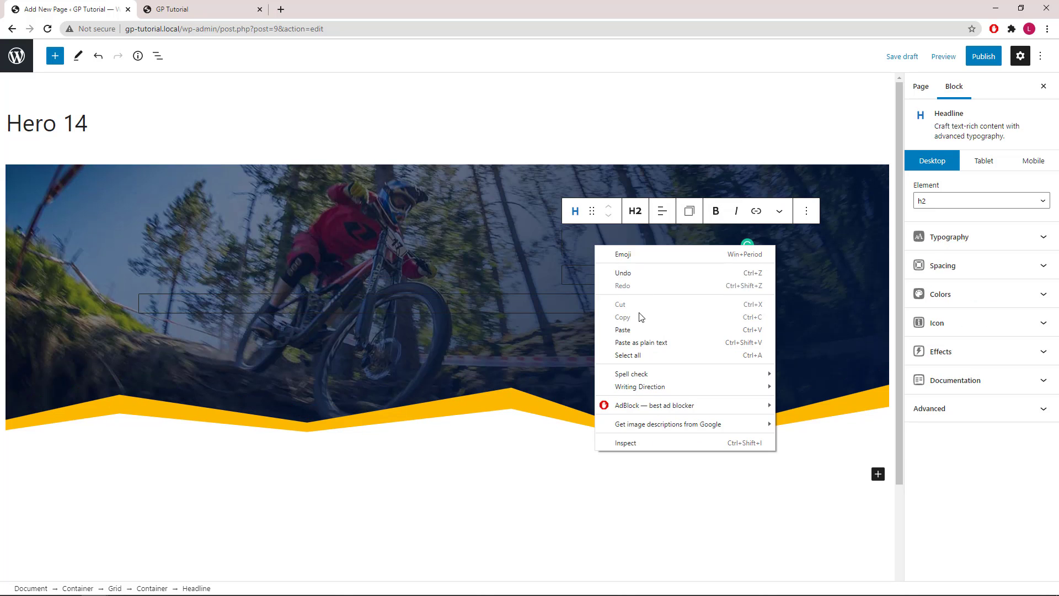
click(637, 329)
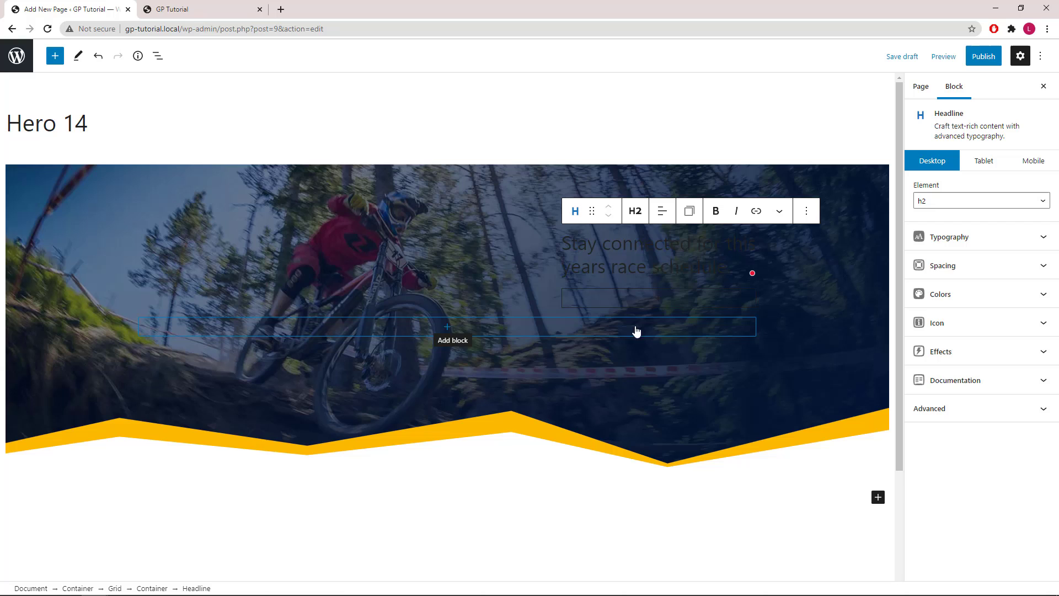
click(635, 212)
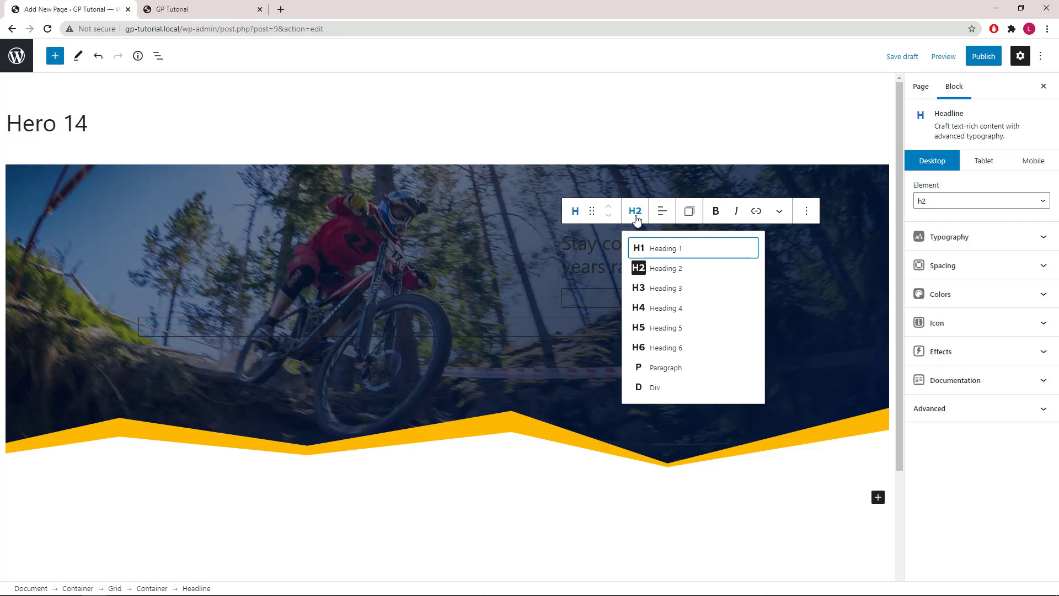
click(666, 248)
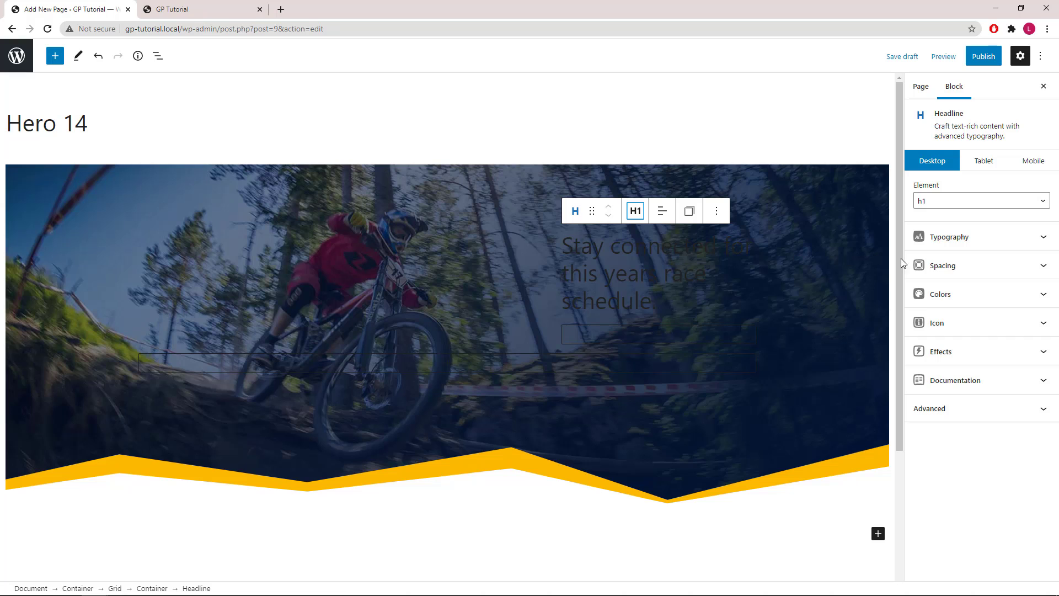
Give the headline a 40 px bottom margin in its Spacing settings
click(1044, 270)
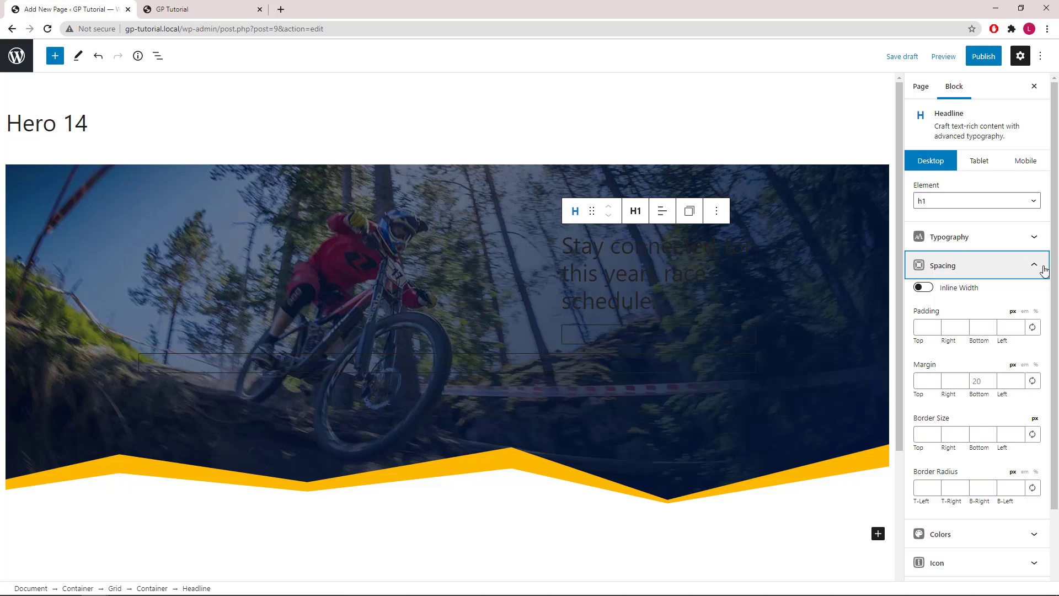
click(980, 381)
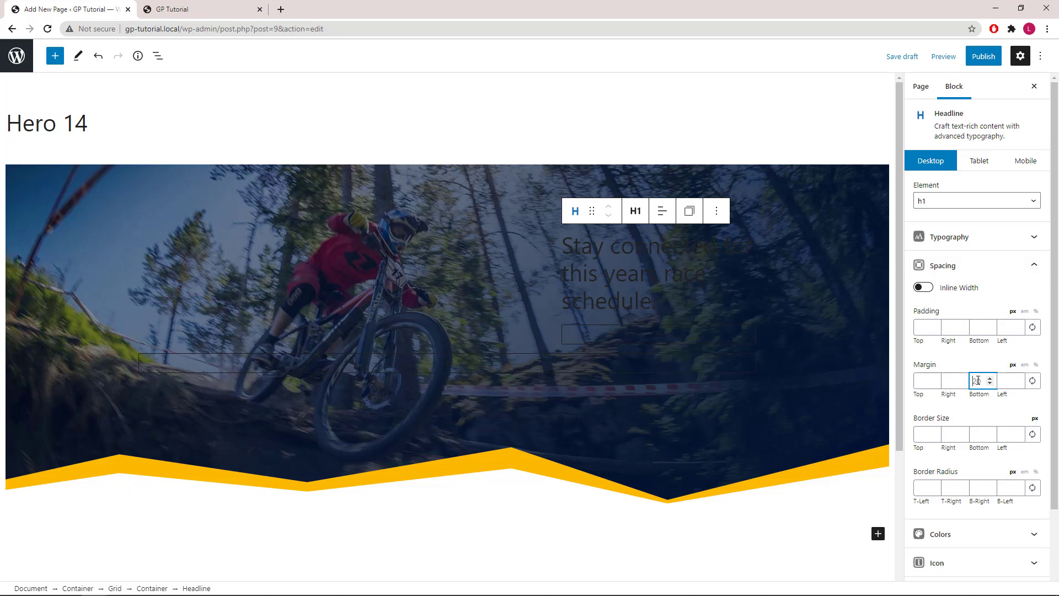
text(40)
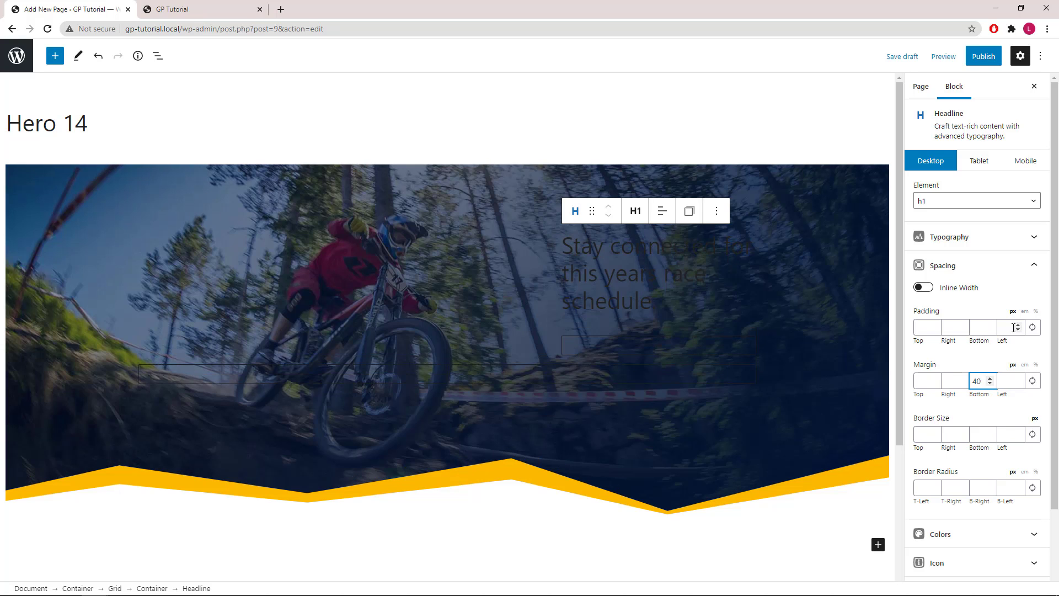
click(1037, 271)
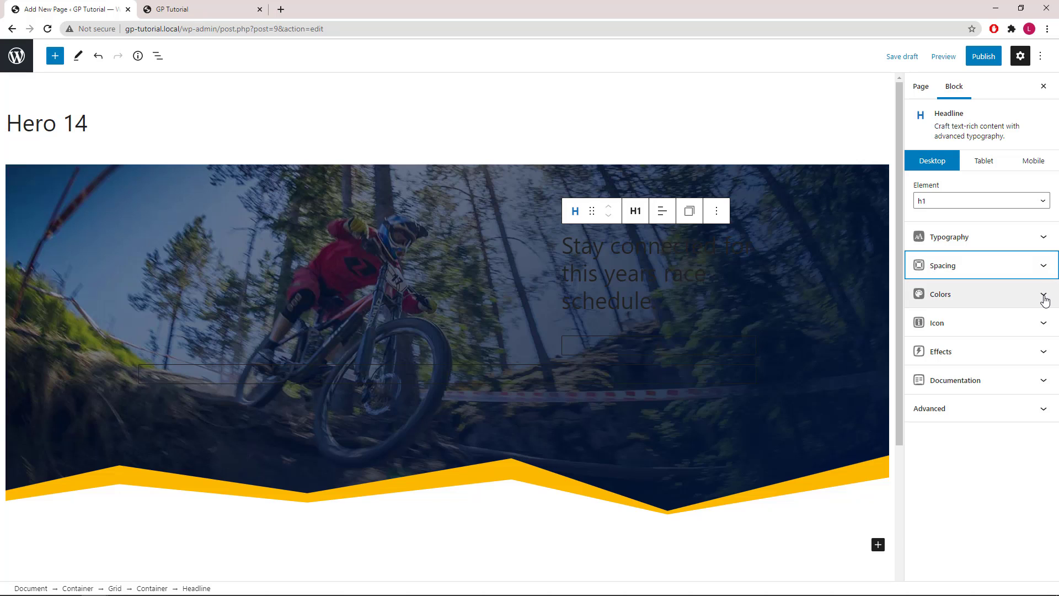
Set the headline's text colour to white (#ffffff)
click(1045, 296)
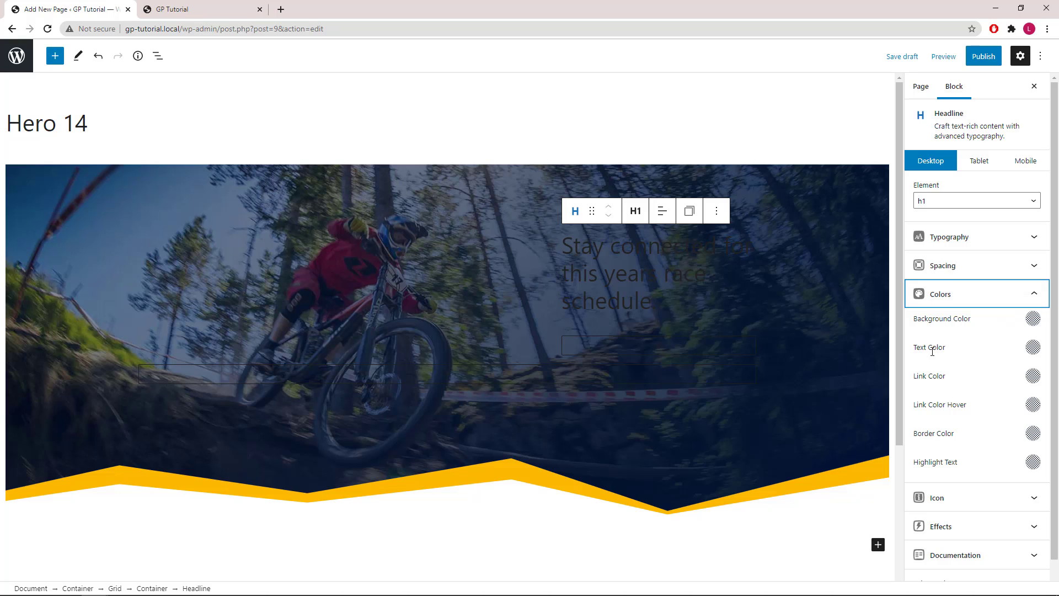
click(1033, 347)
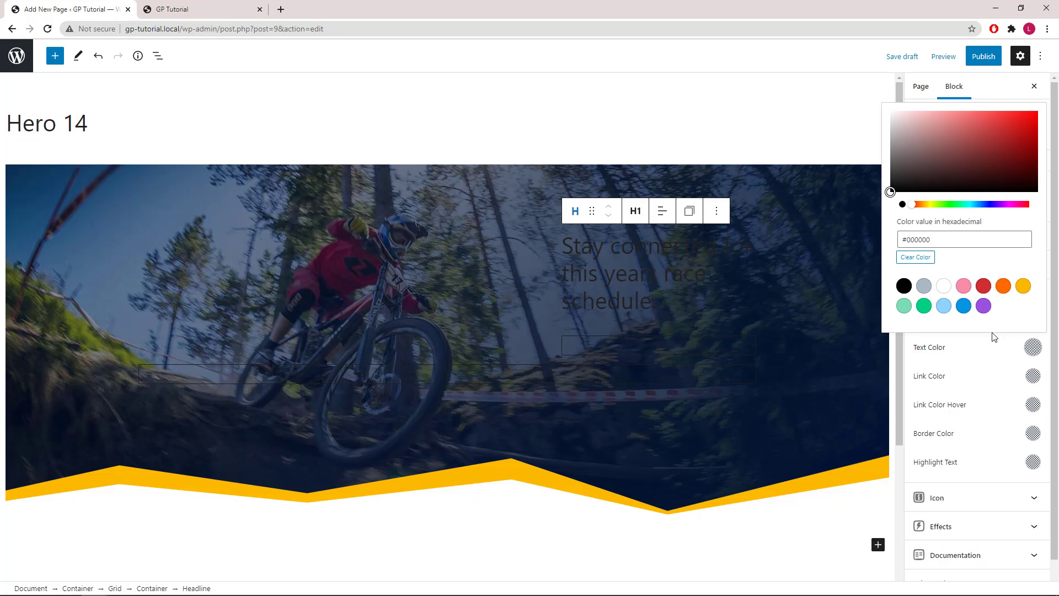
click(943, 285)
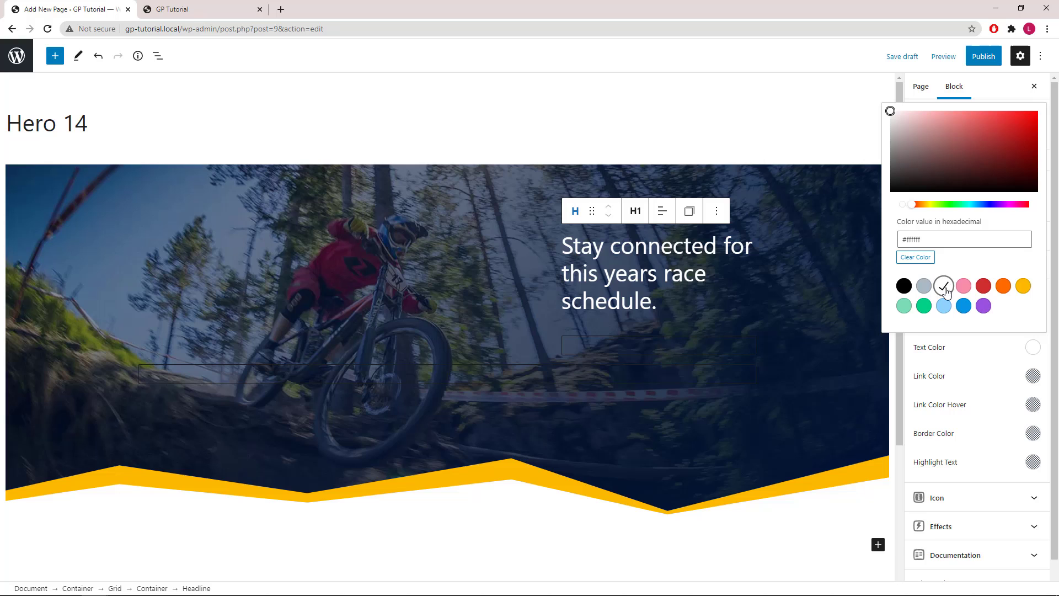
click(1033, 346)
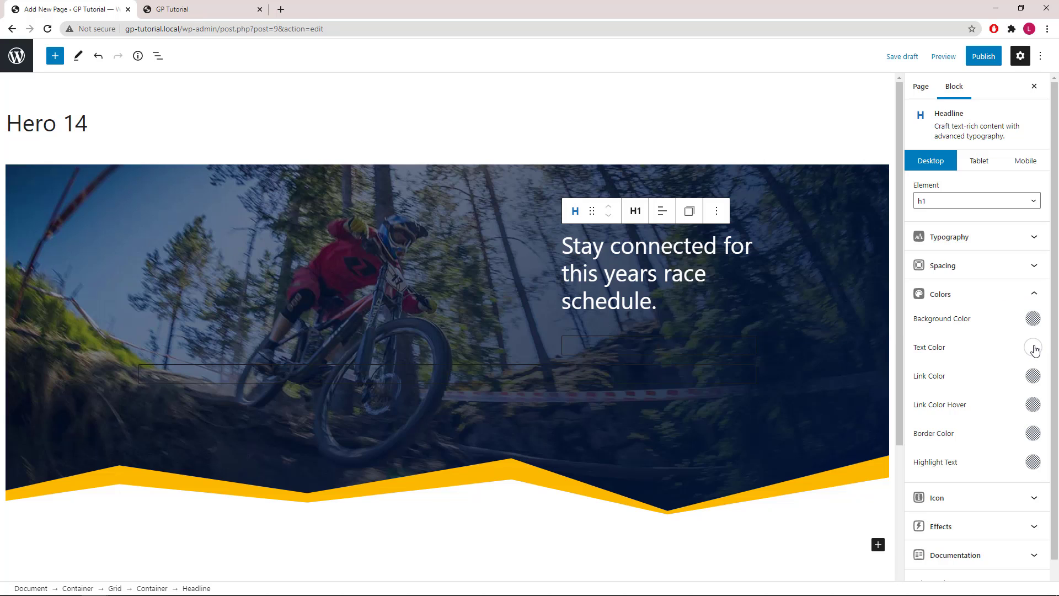
click(1035, 294)
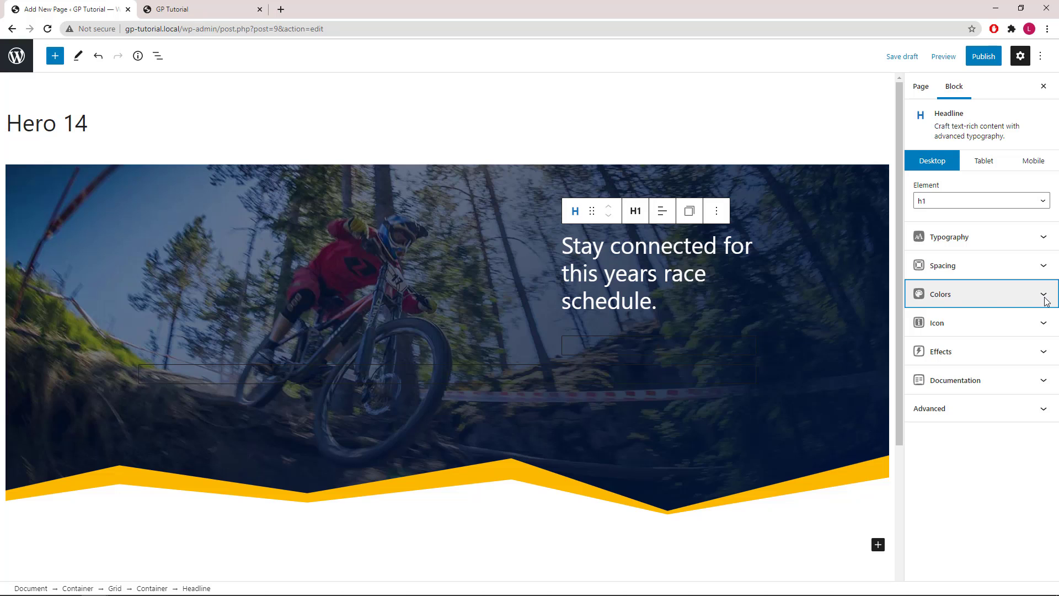
Insert a Buttons block below the headline and label its button 'Learn More'
click(643, 346)
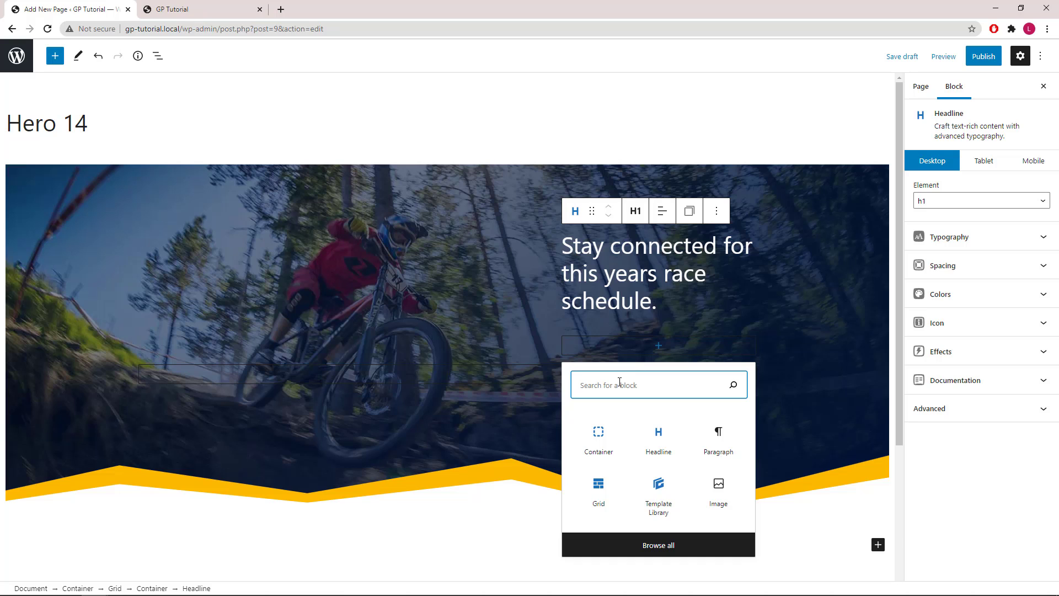
text(b)
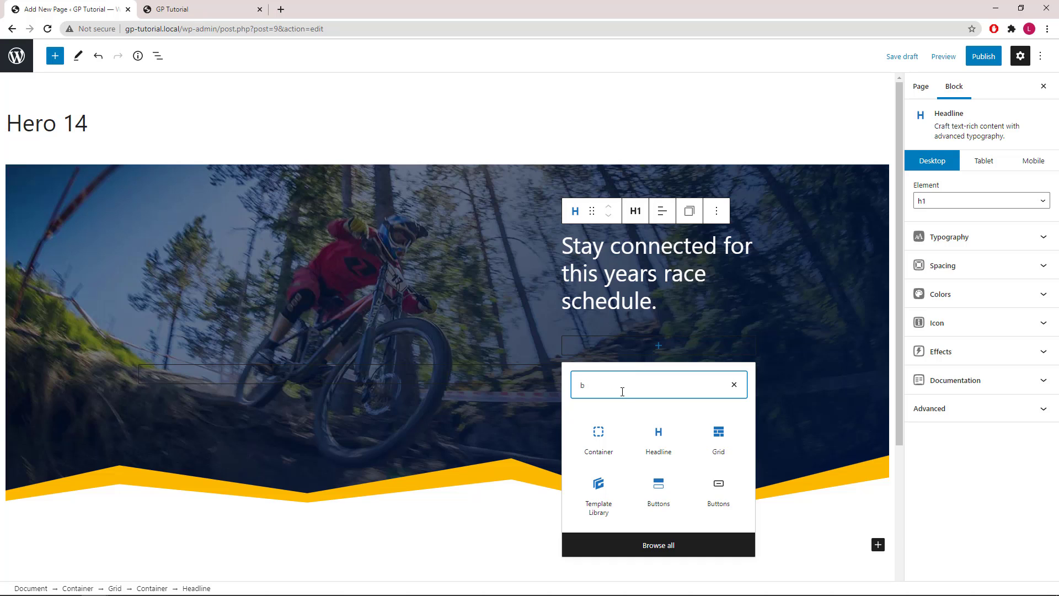
click(663, 494)
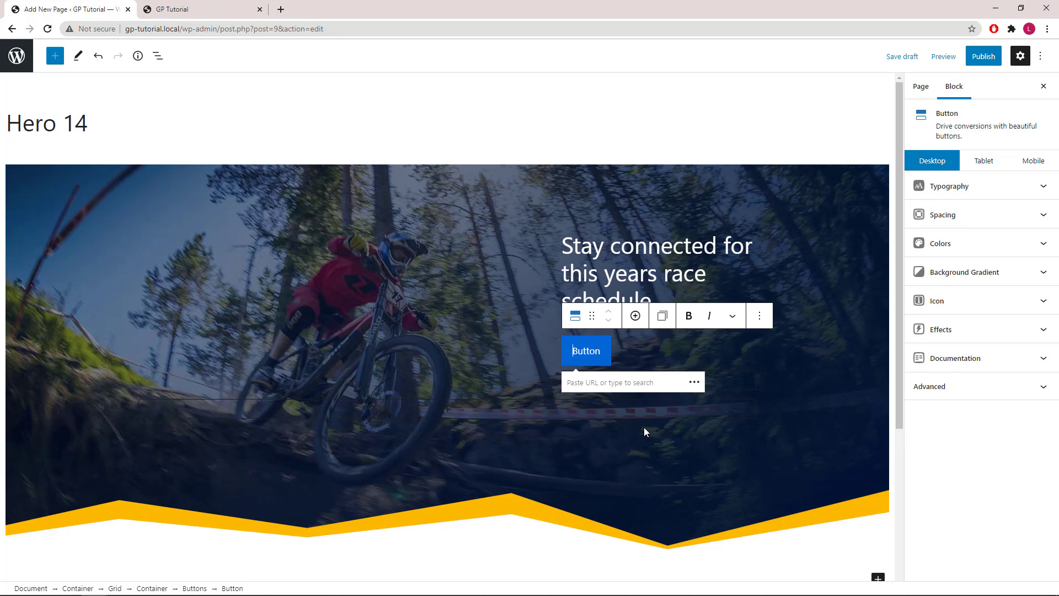
click(584, 351)
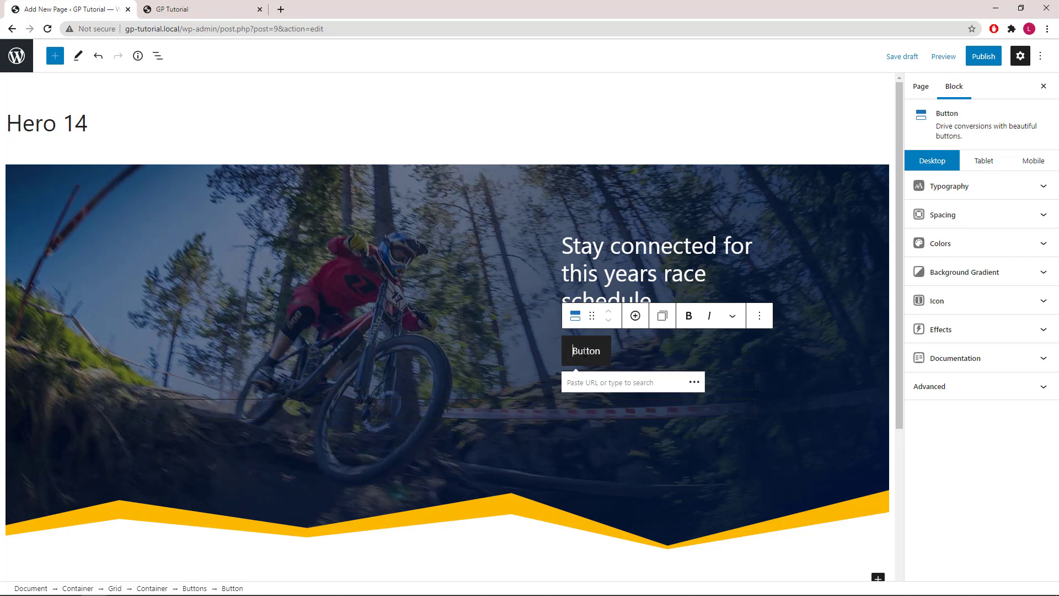
double_click(586, 351)
right_click(585, 350)
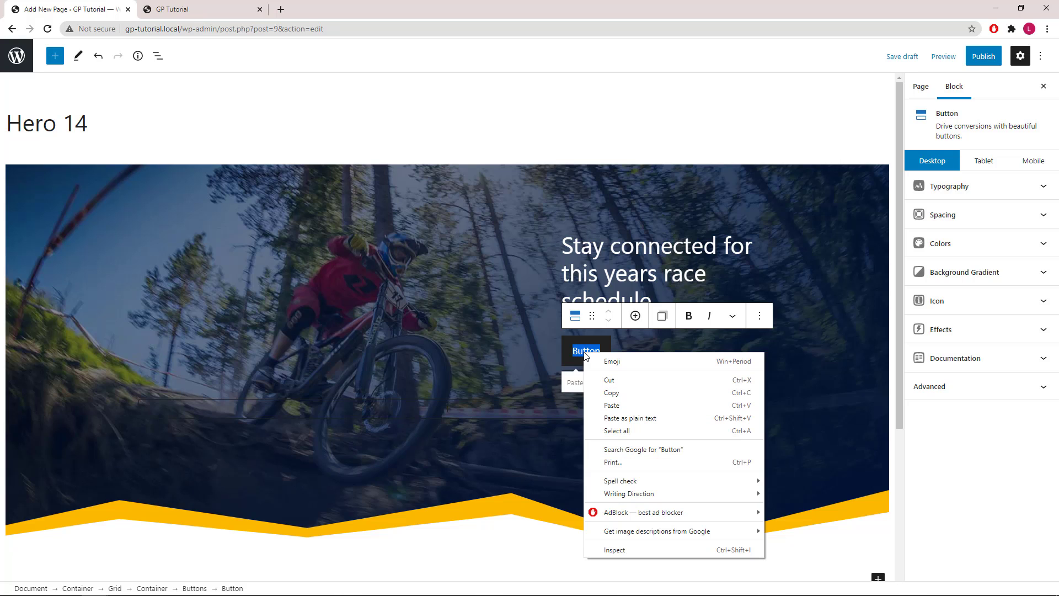
click(625, 406)
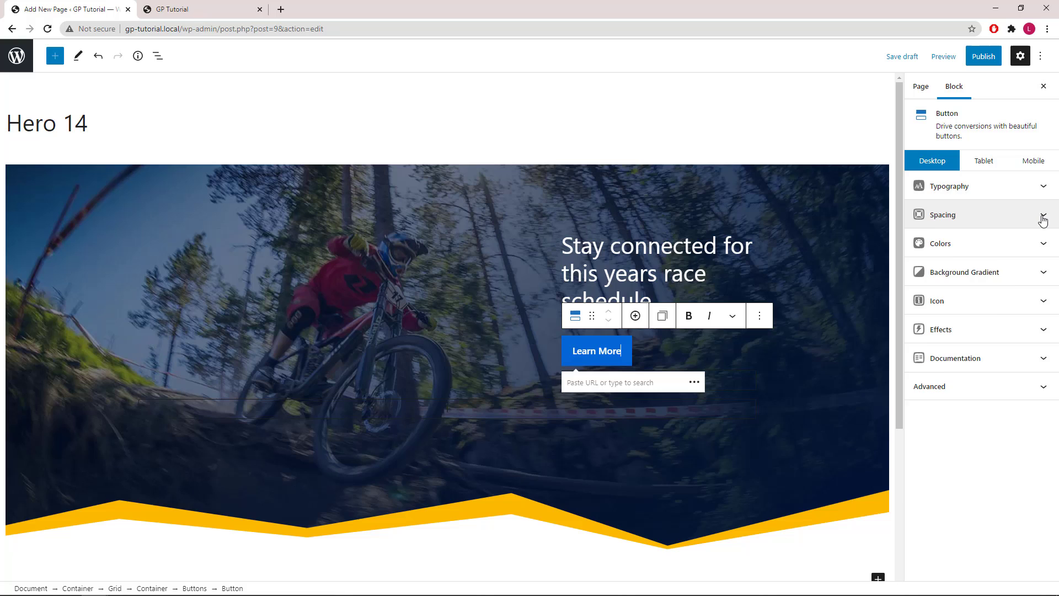
Set the button's padding to 10 top, 0 right, 0 bottom, 25 left
click(1043, 217)
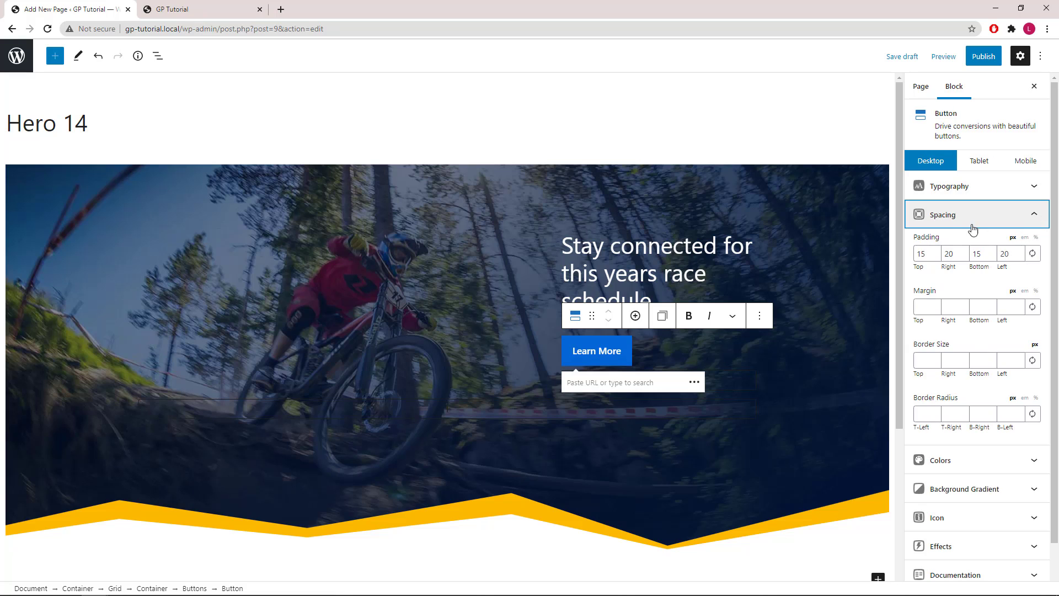
double_click(921, 253)
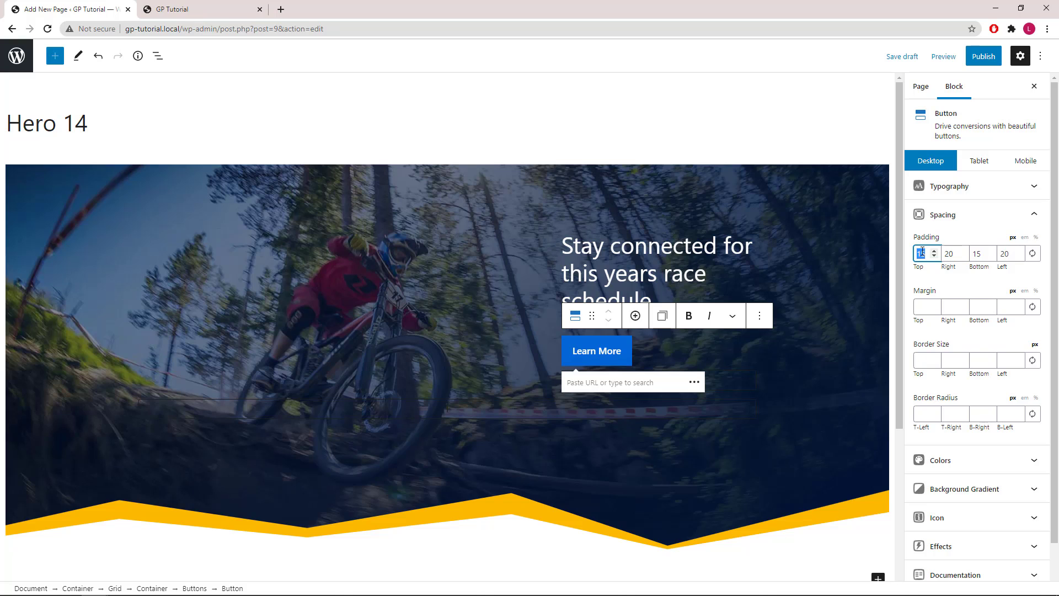
text(10)
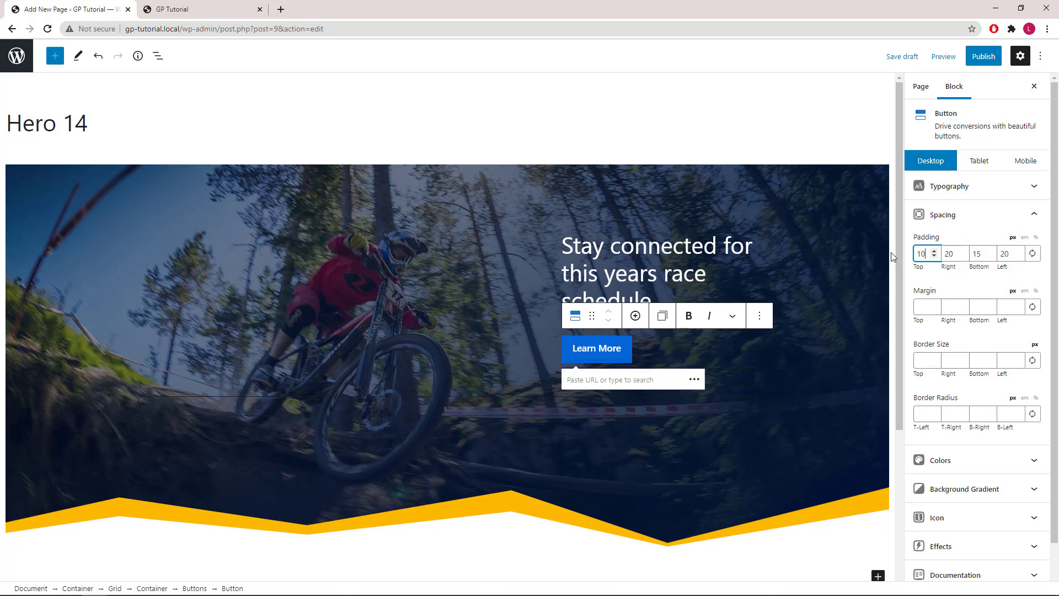
double_click(949, 254)
text(0)
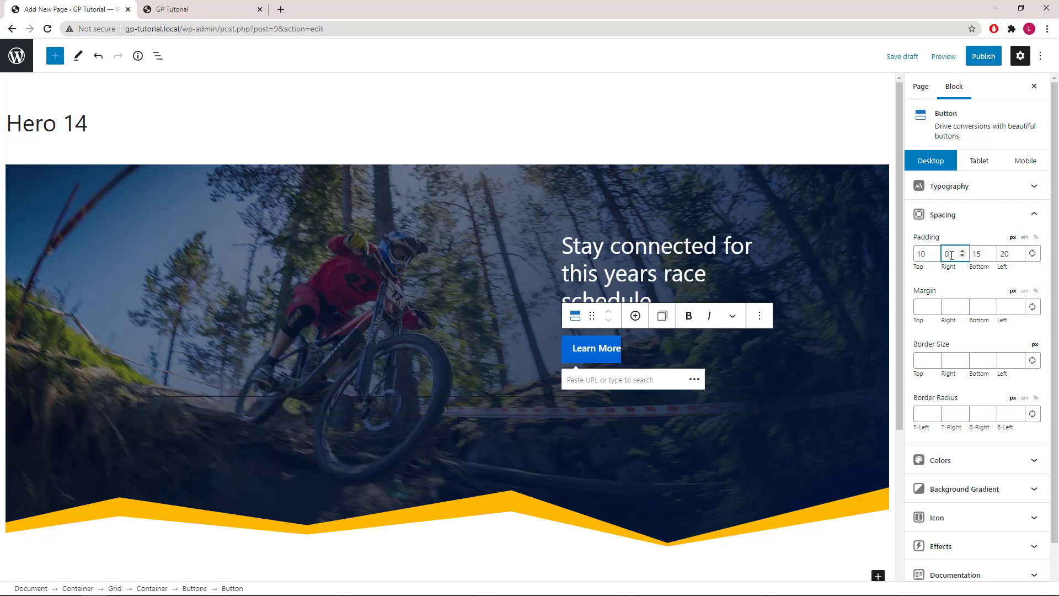
double_click(978, 253)
text(0)
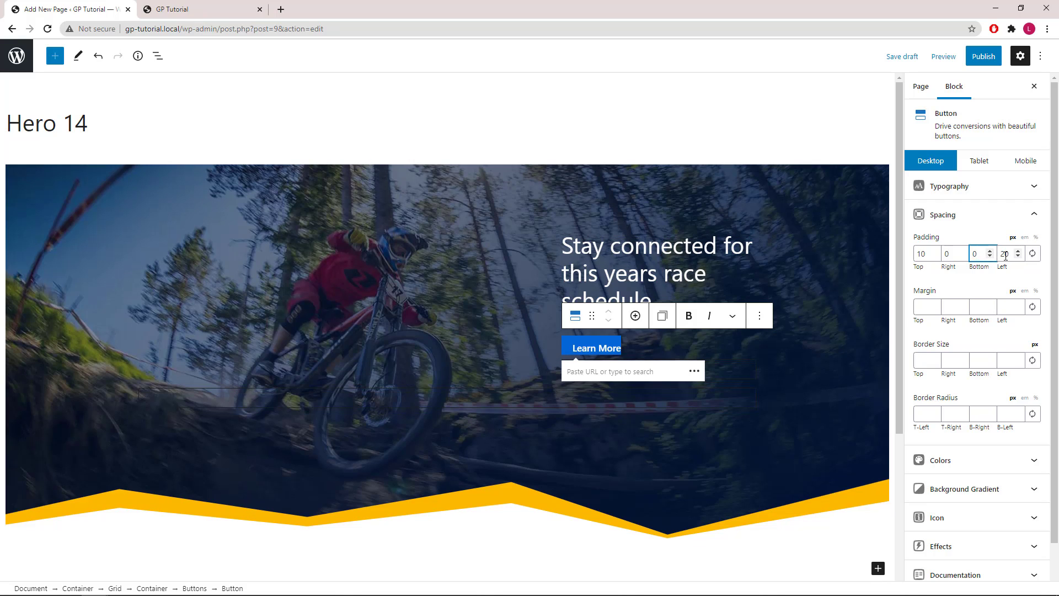
double_click(1006, 253)
text(25)
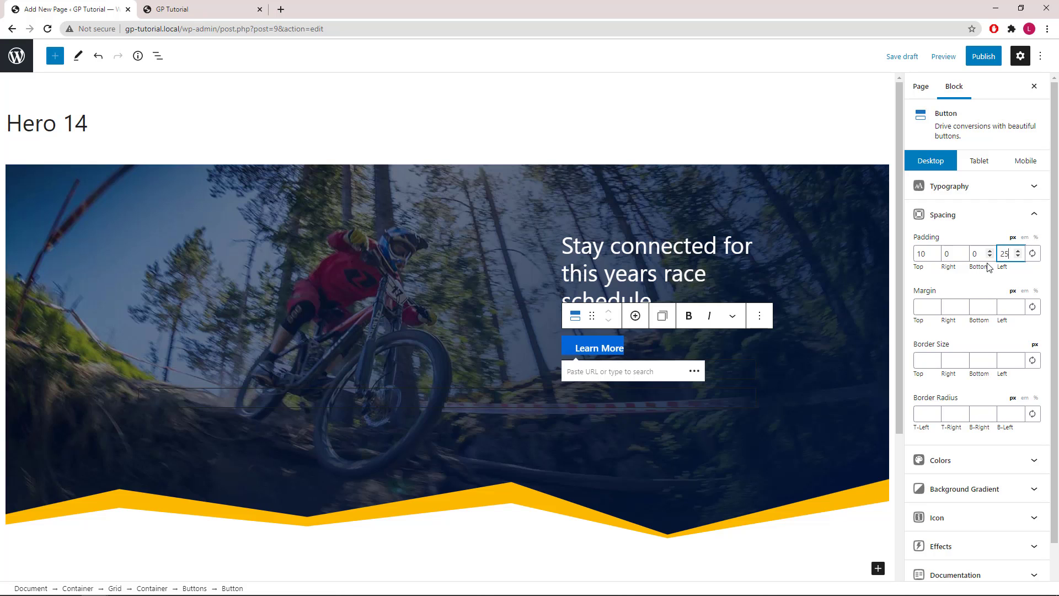
Give the button 2 px top and 2 px left border widths
click(924, 361)
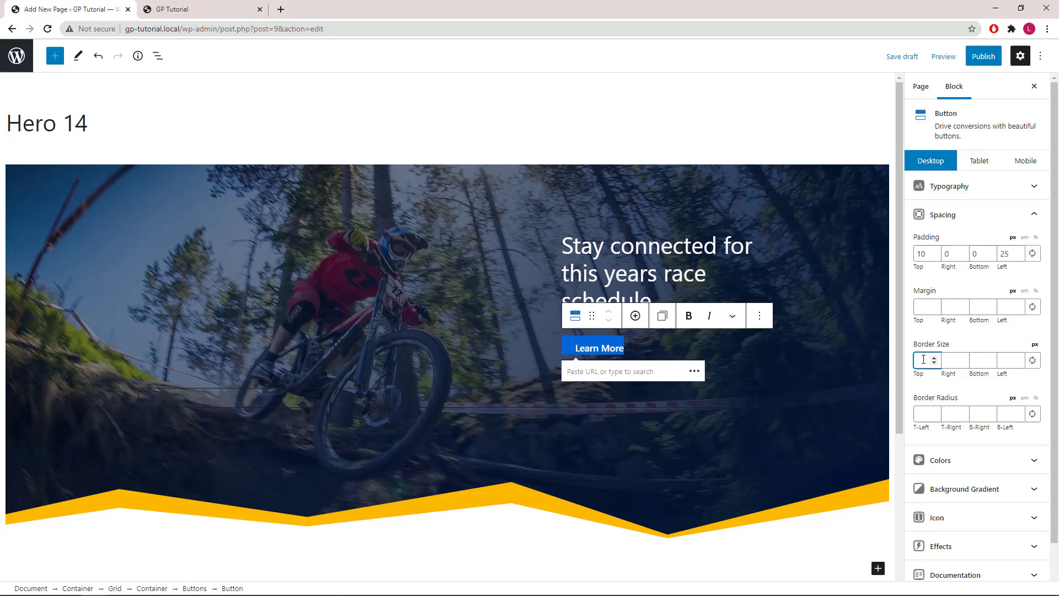
text(2)
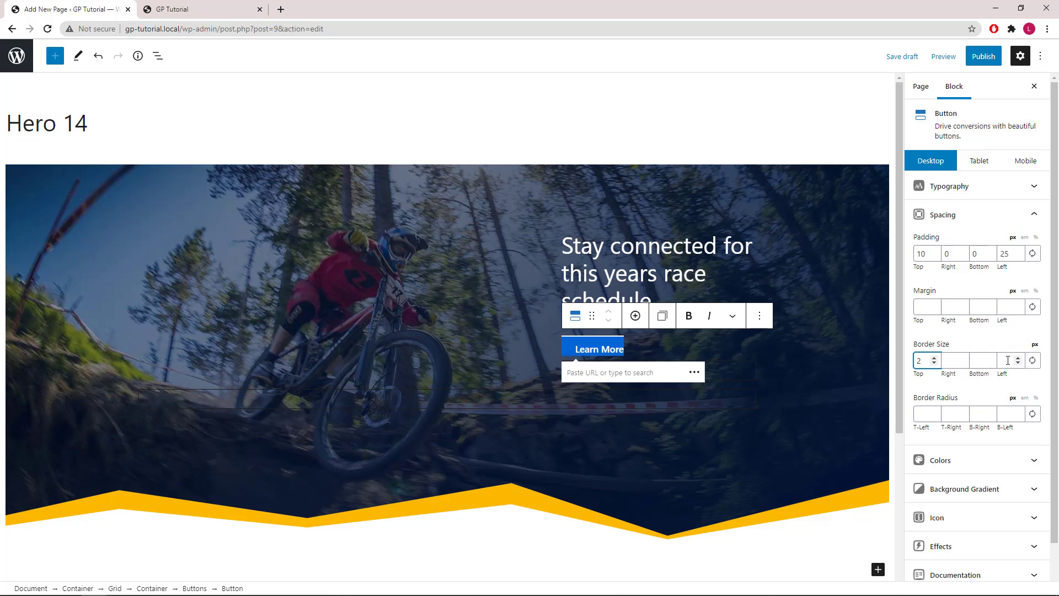
click(1008, 361)
text(2)
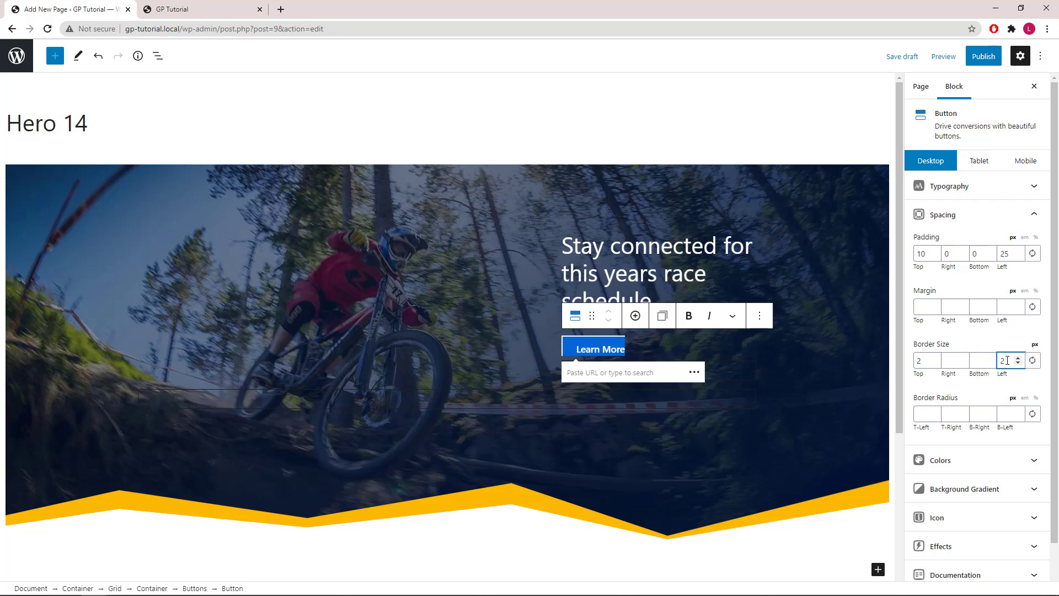
click(1035, 217)
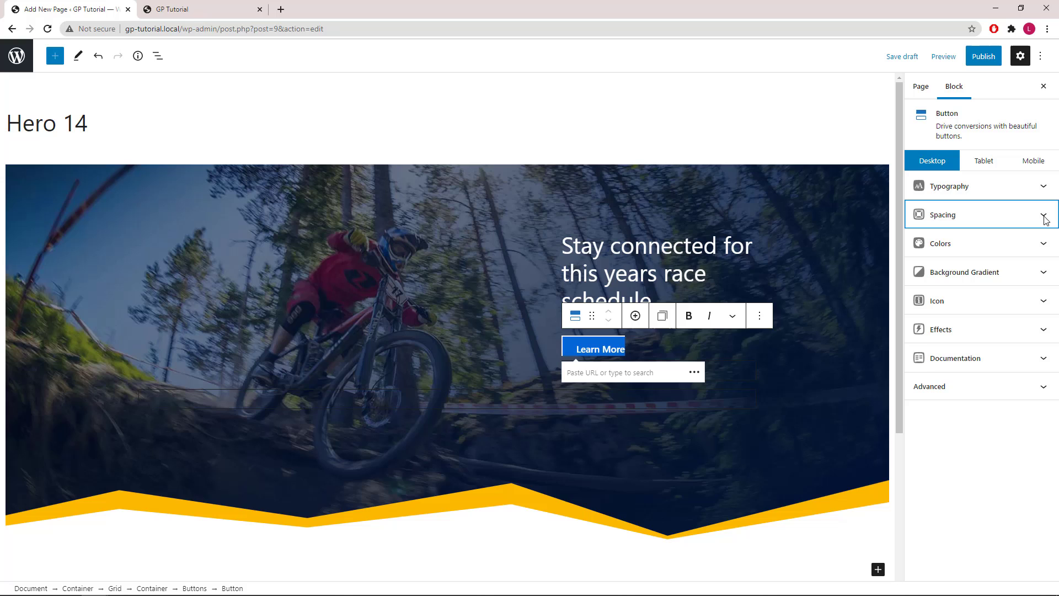
Clear the button's blue background and set its normal border colour to amber #fcb900
click(1045, 247)
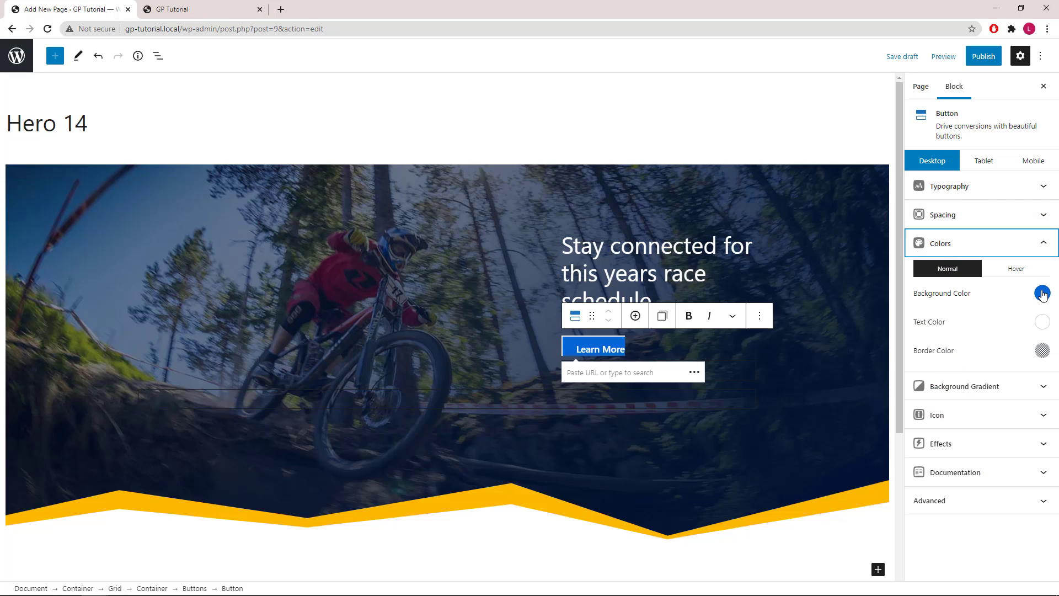
click(1041, 294)
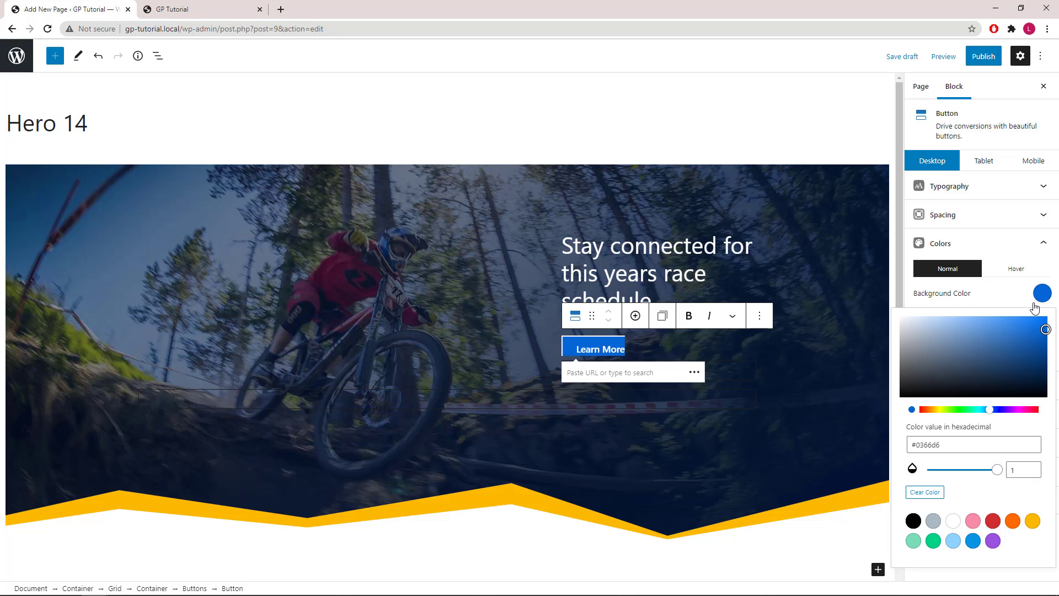
click(927, 492)
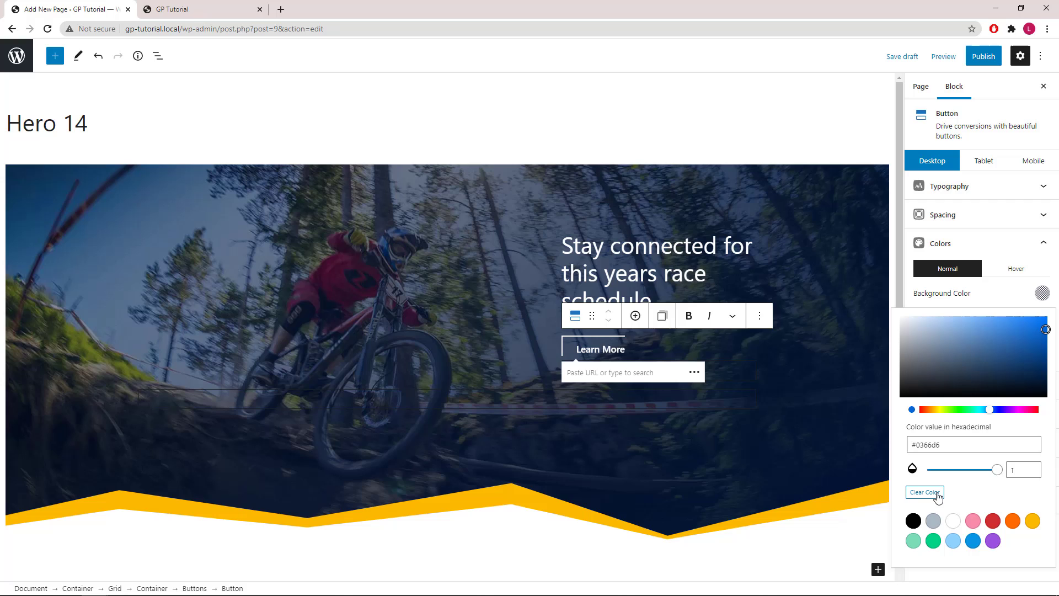
click(1043, 294)
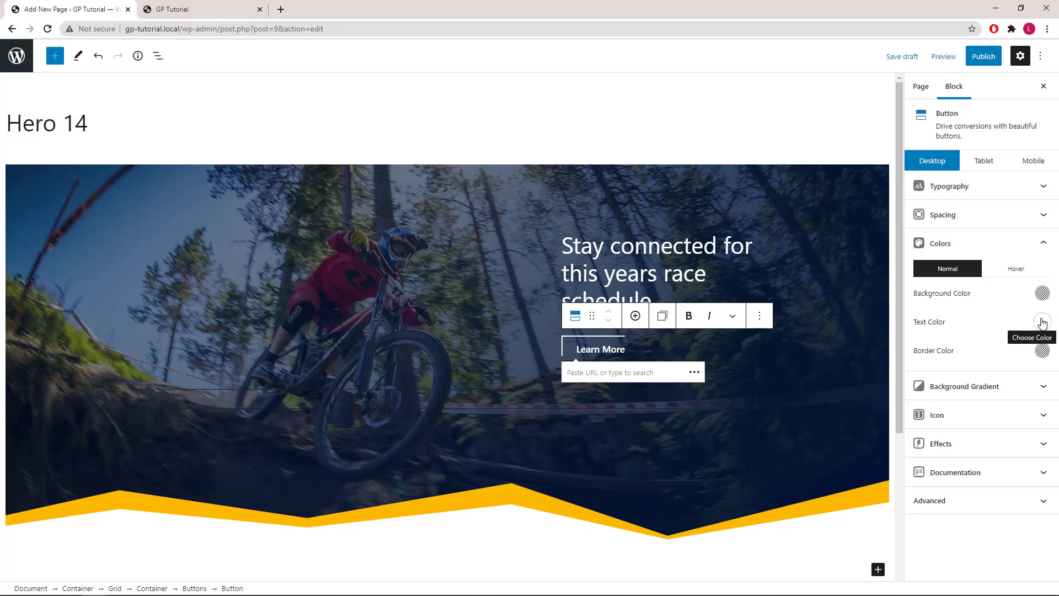
click(1042, 351)
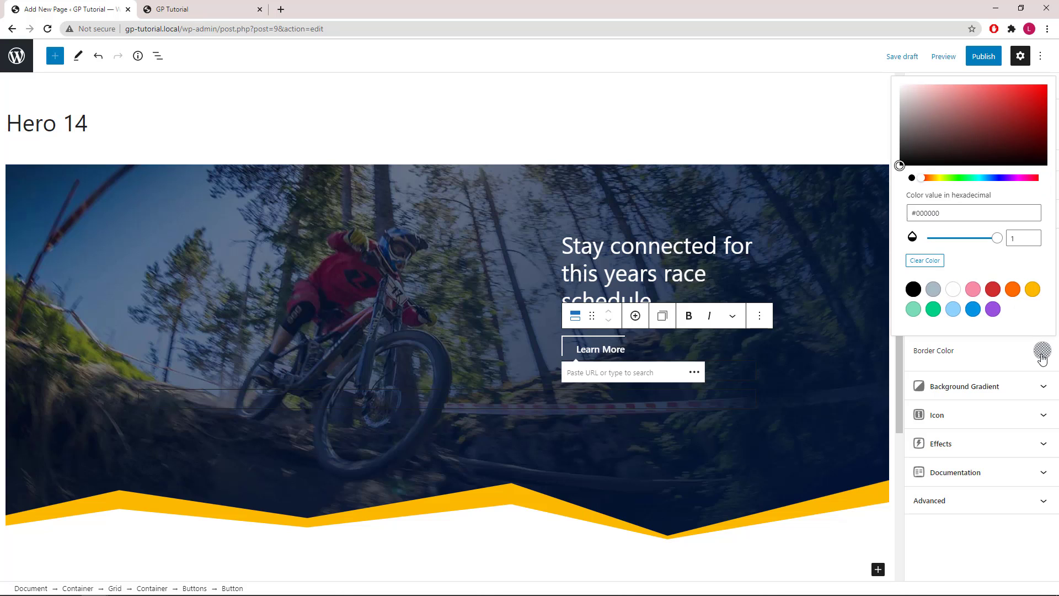
click(1032, 290)
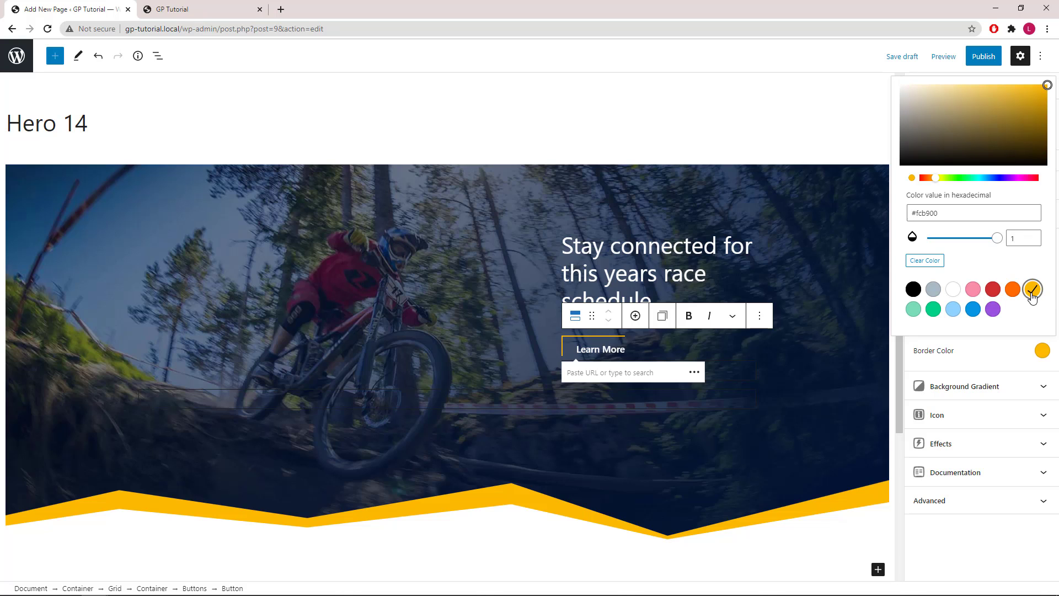
click(1043, 352)
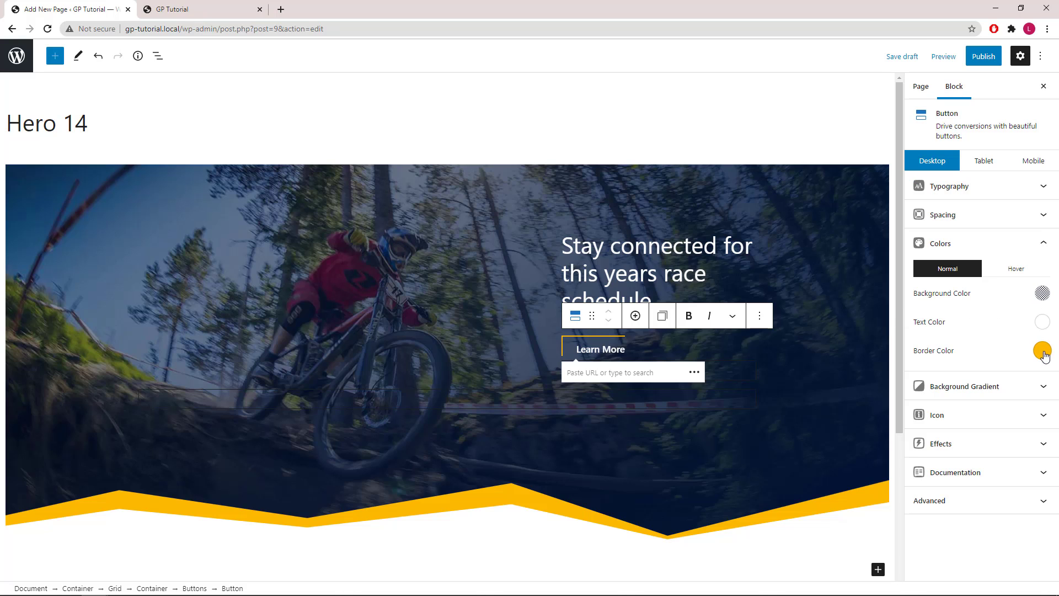
Switch to the Hover colours and clear the dark hover background
click(1017, 270)
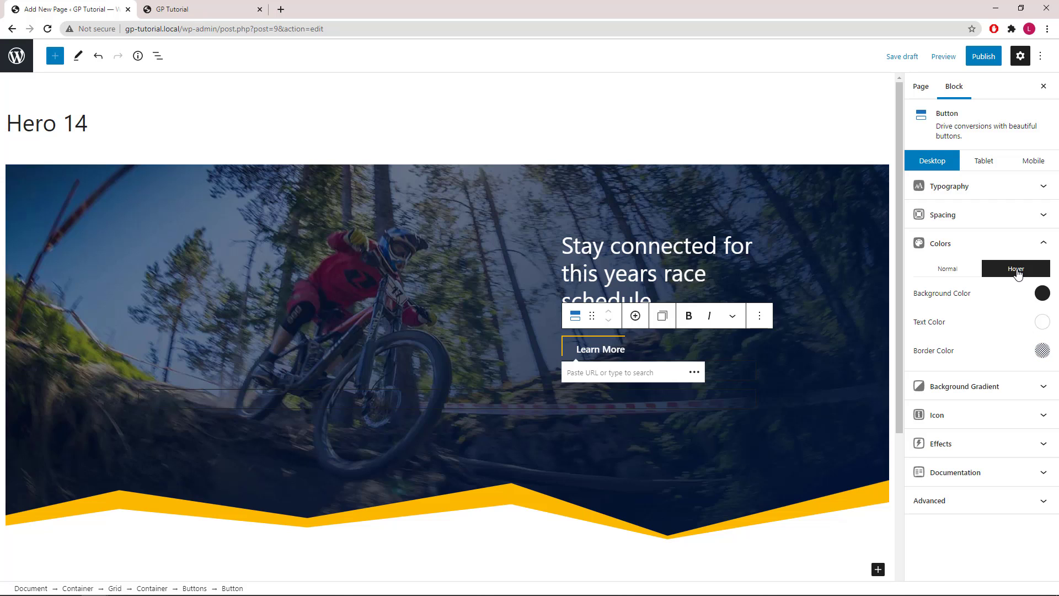
click(1041, 293)
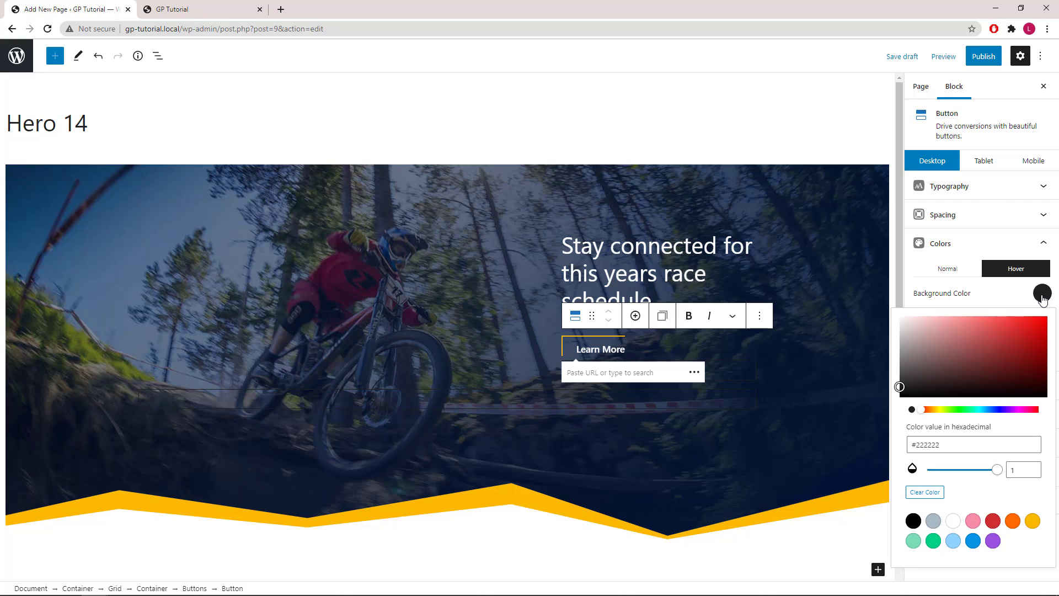
click(927, 494)
click(1043, 294)
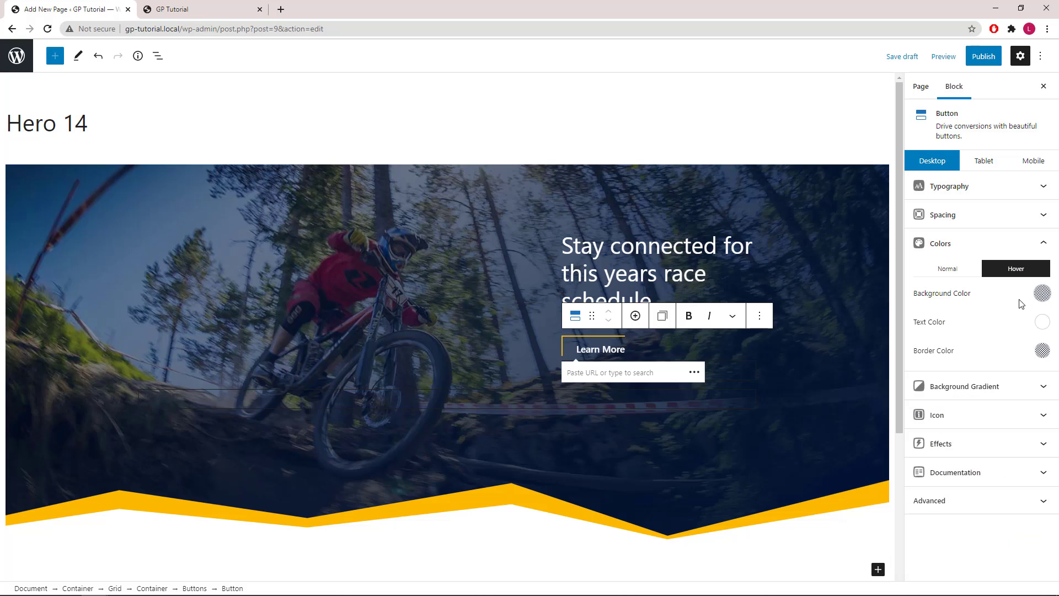
Set the hover text colour and hover border colour to the amber swatch
click(1042, 322)
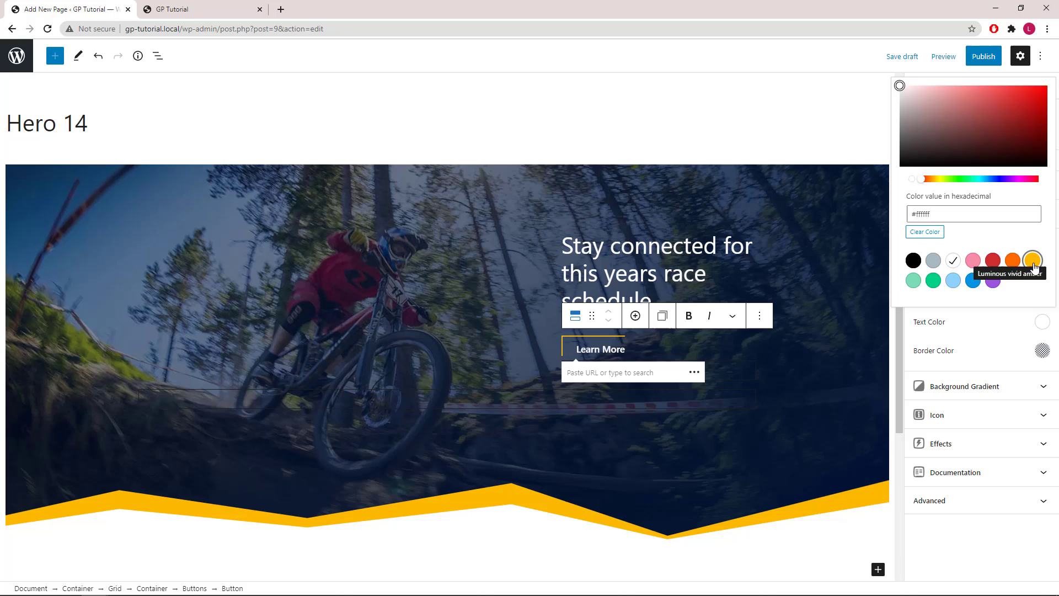
click(1032, 261)
click(1041, 322)
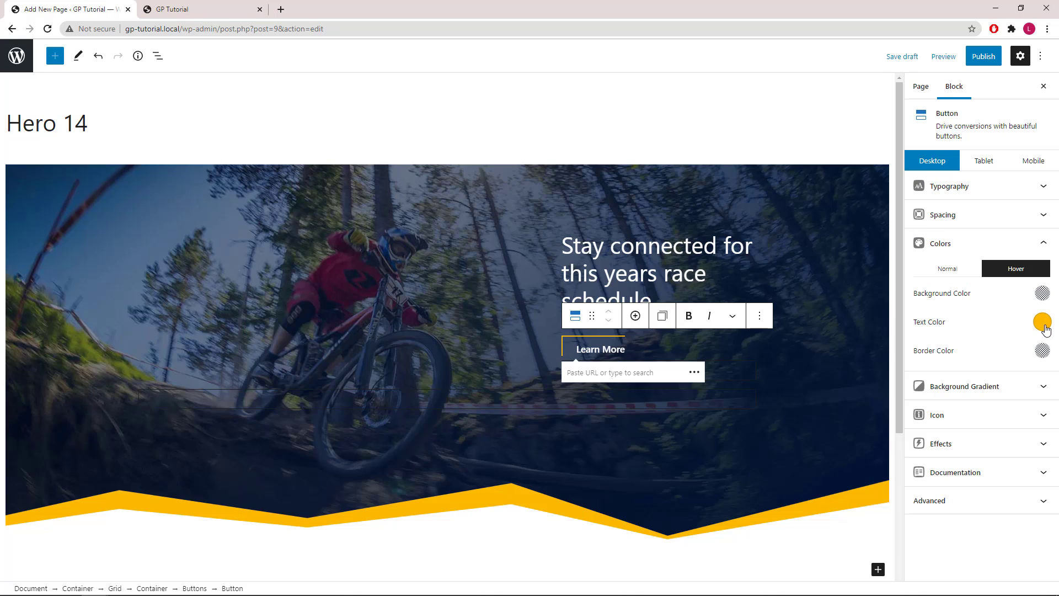
click(1043, 351)
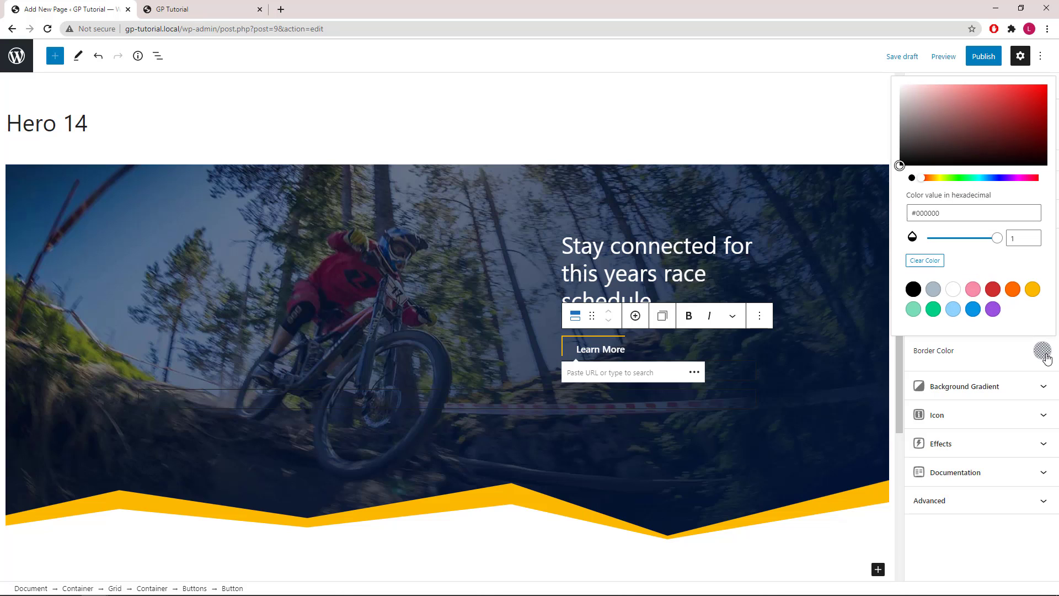
click(1032, 289)
click(1043, 351)
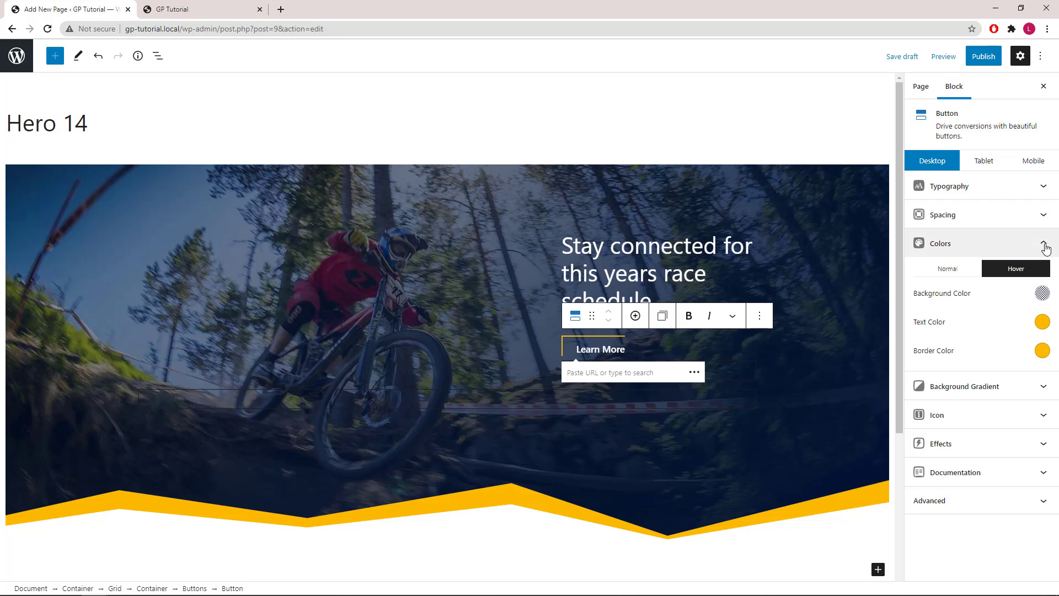
click(1045, 245)
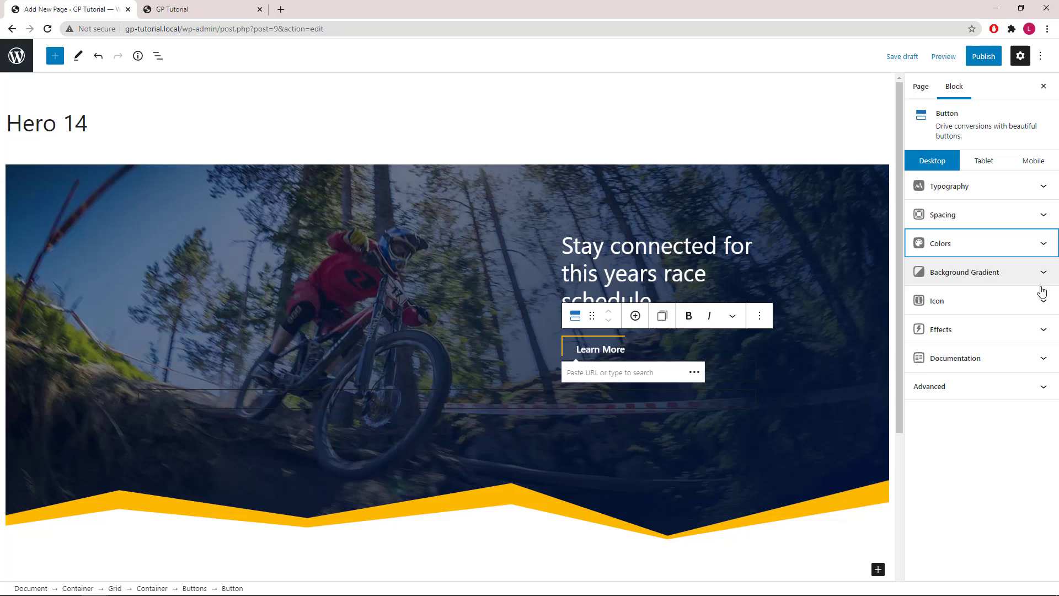
Paste the down-arrow SVG code into the button's Icon SVG HTML field
click(1046, 307)
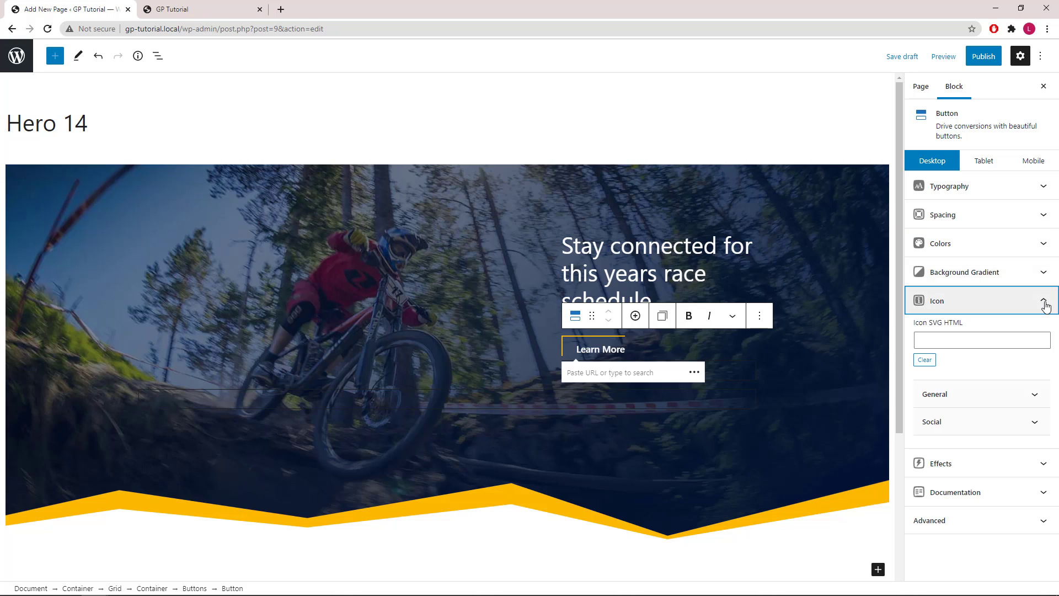
click(947, 336)
right_click(948, 336)
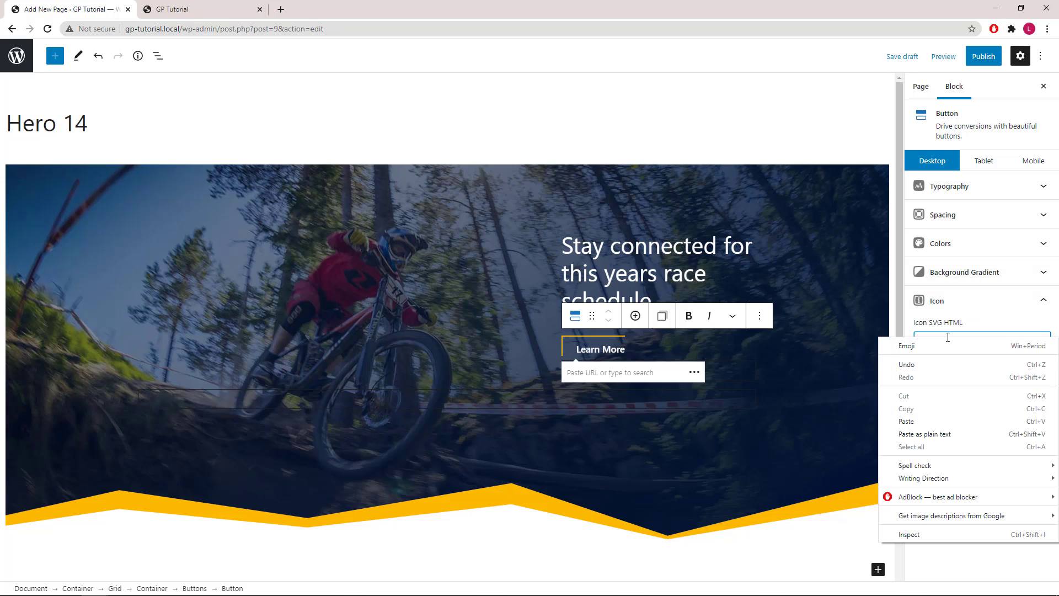
click(934, 420)
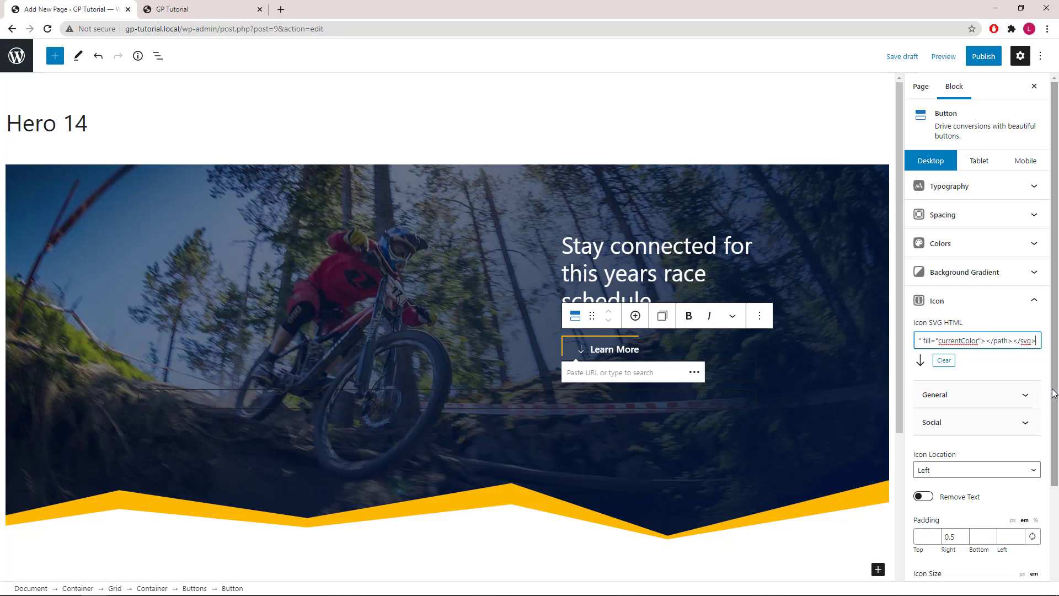
click(960, 340)
scroll(1048, 447, down, 2)
scroll(1048, 447, down, 2)
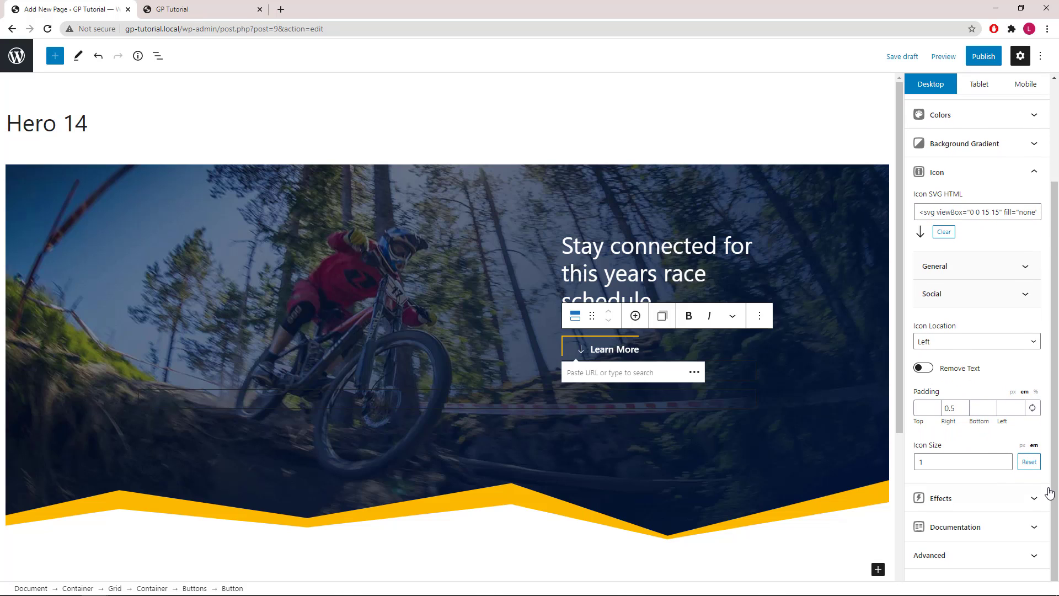
Place the icon to the right of the text at size 1.6, then select the hero container
click(956, 345)
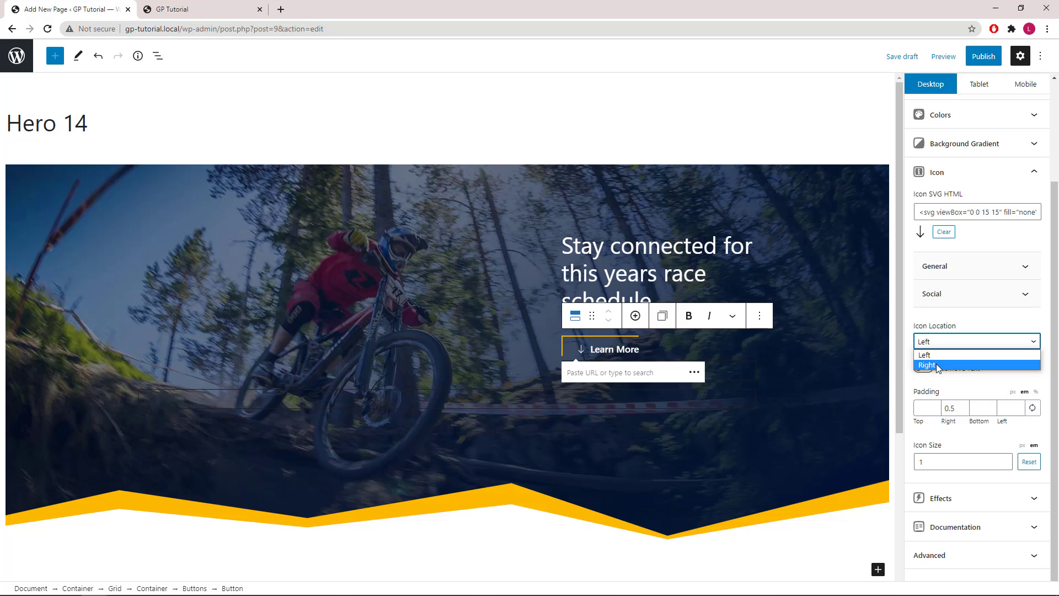
click(937, 366)
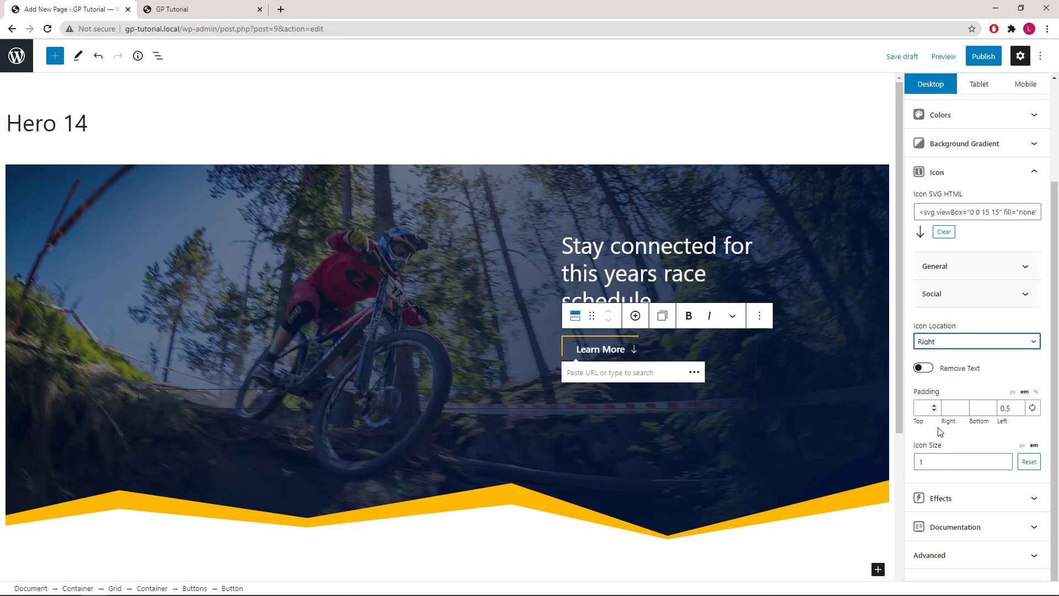
click(935, 460)
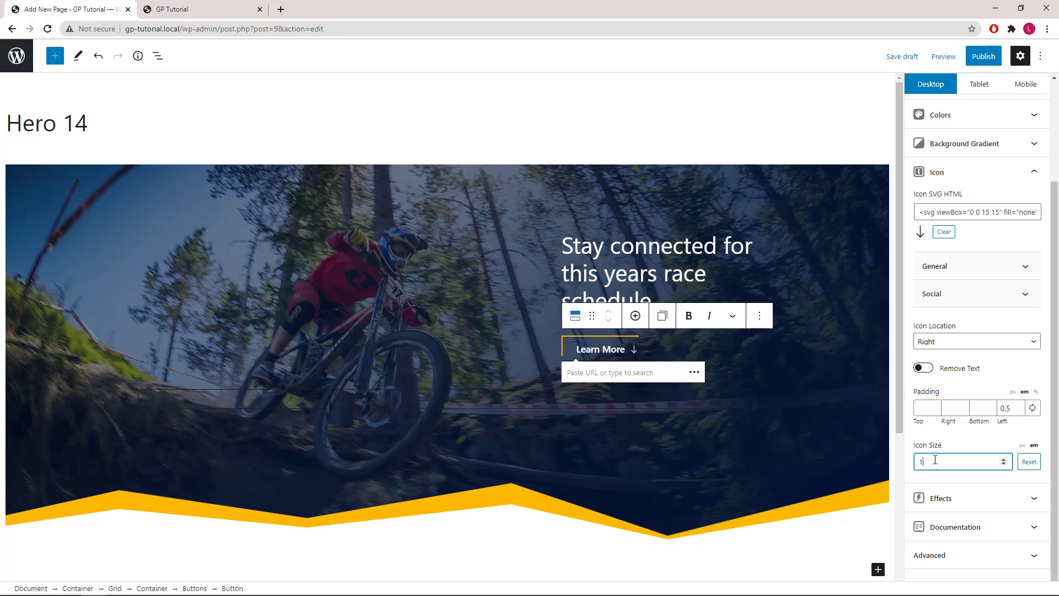
text(.6)
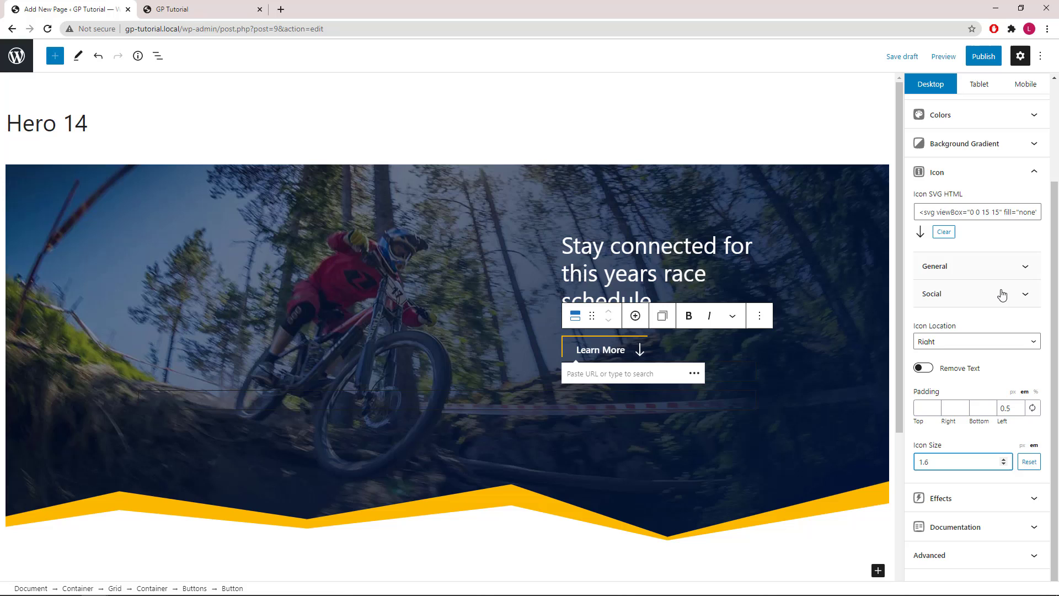
click(1035, 172)
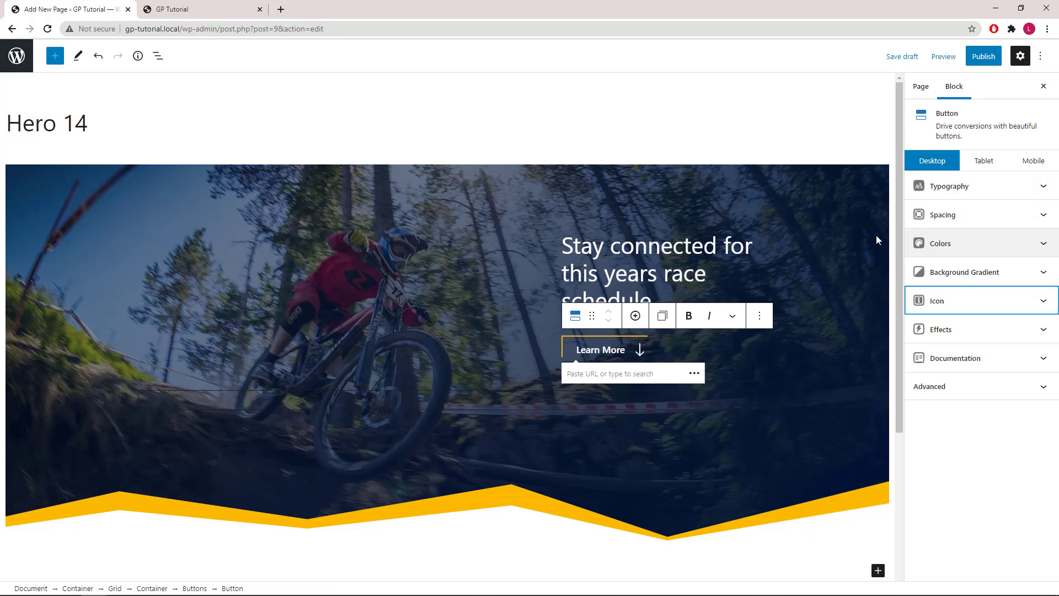
click(836, 213)
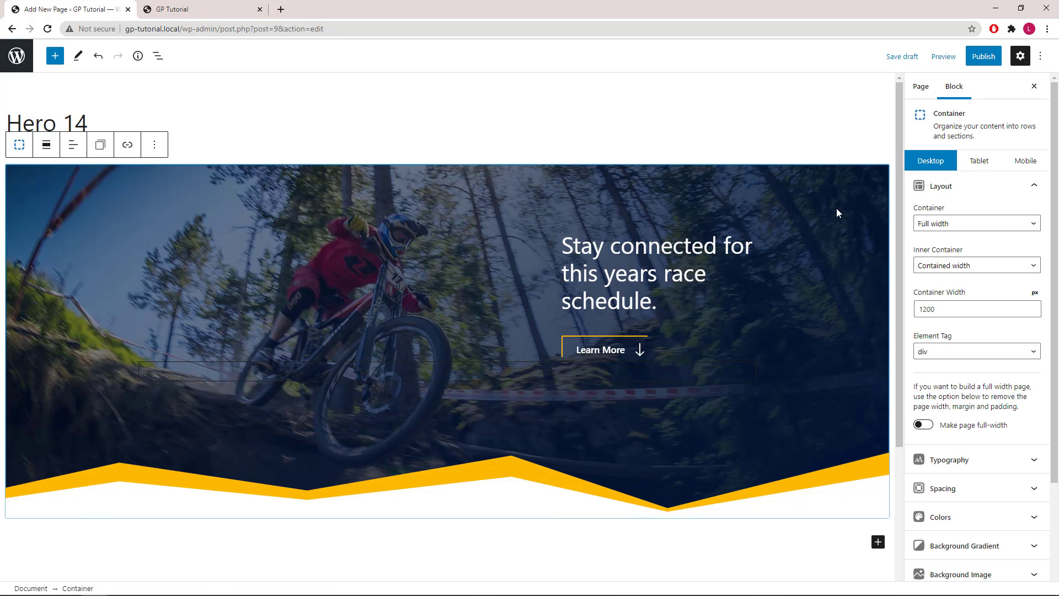
Save and publish the Hero 14 page, then view it live on the site
key(ctrl+s)
click(986, 62)
click(946, 54)
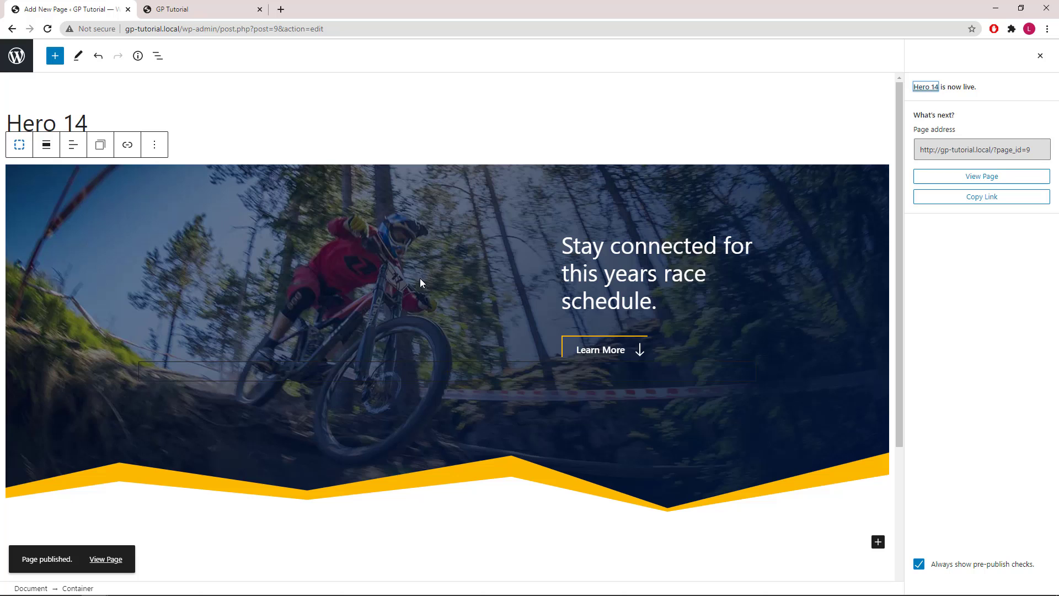
click(108, 562)
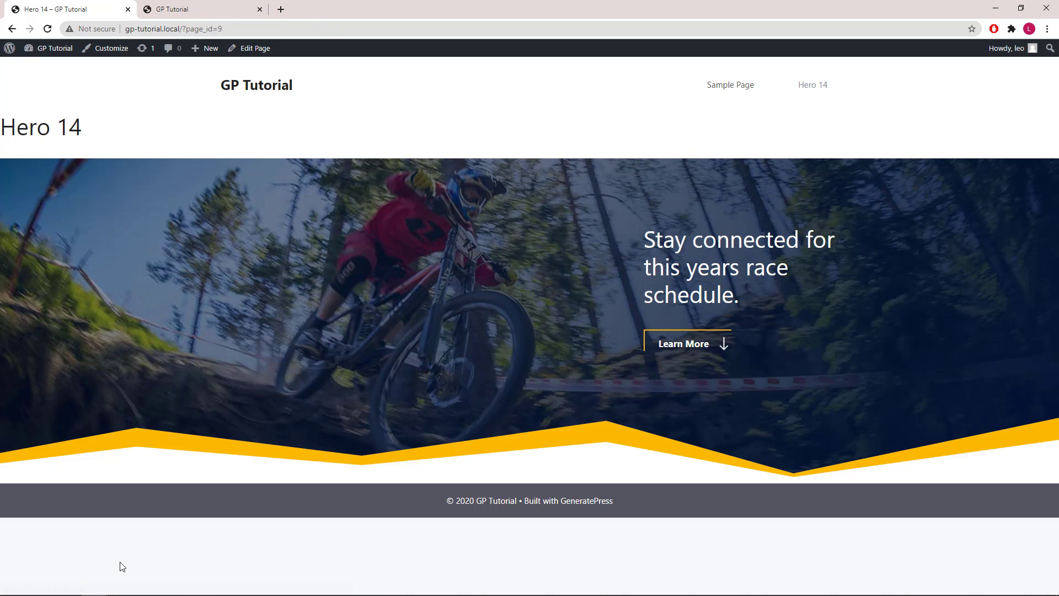